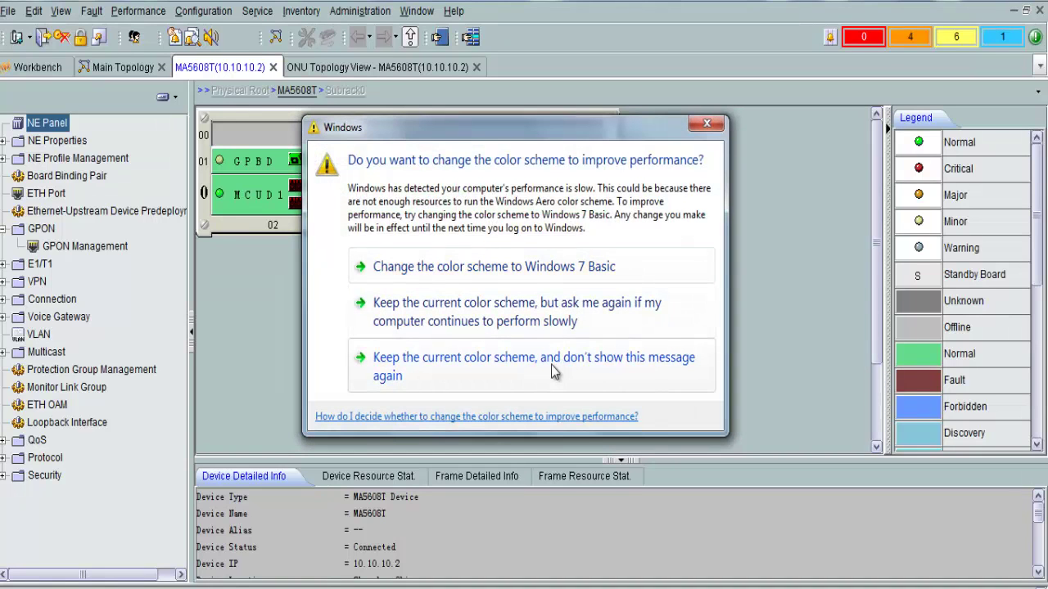
Keep the current Windows color scheme without further prompts, and view the MA5608T's ONU topology for Port:3 and Port:2.
left_click(551, 365)
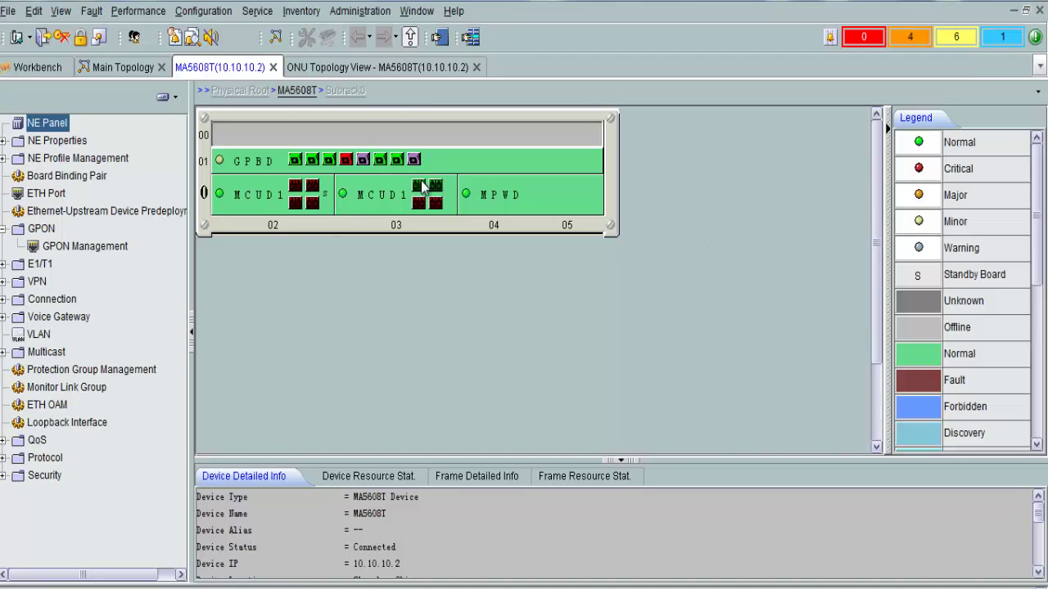
left_click(341, 64)
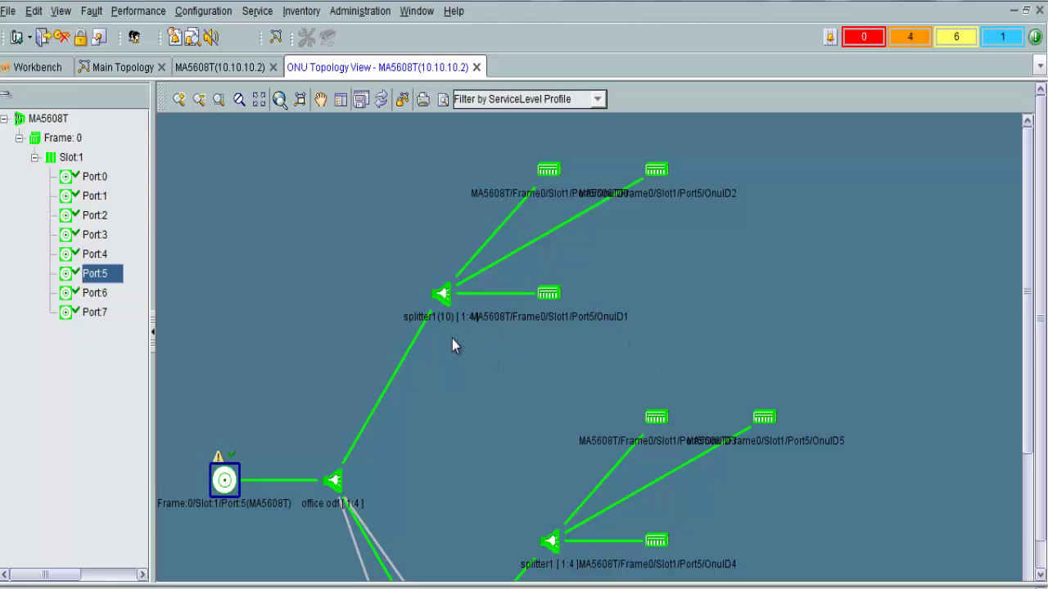
left_click(95, 235)
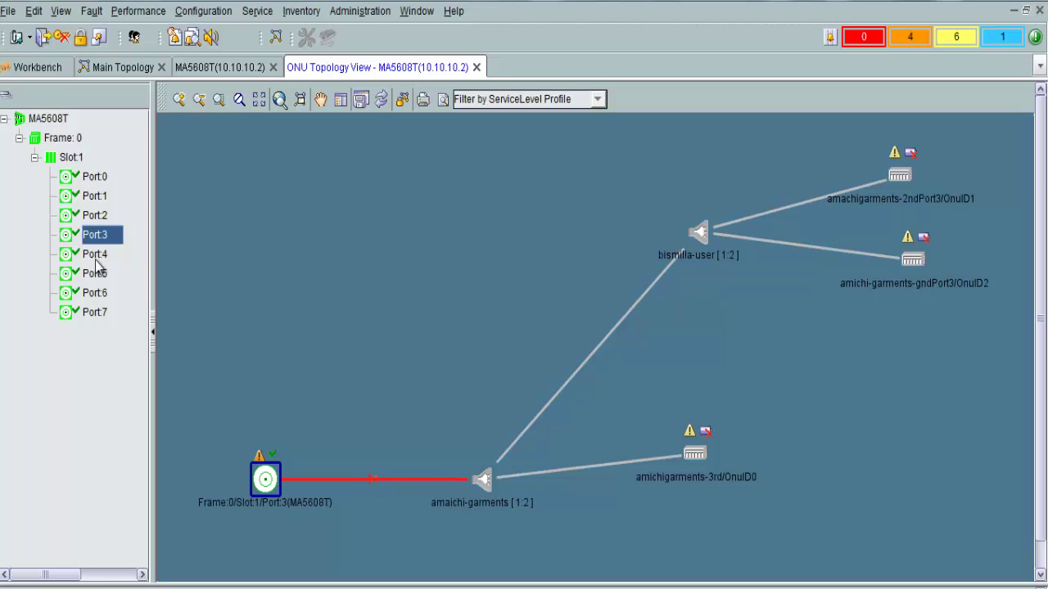
left_click(98, 216)
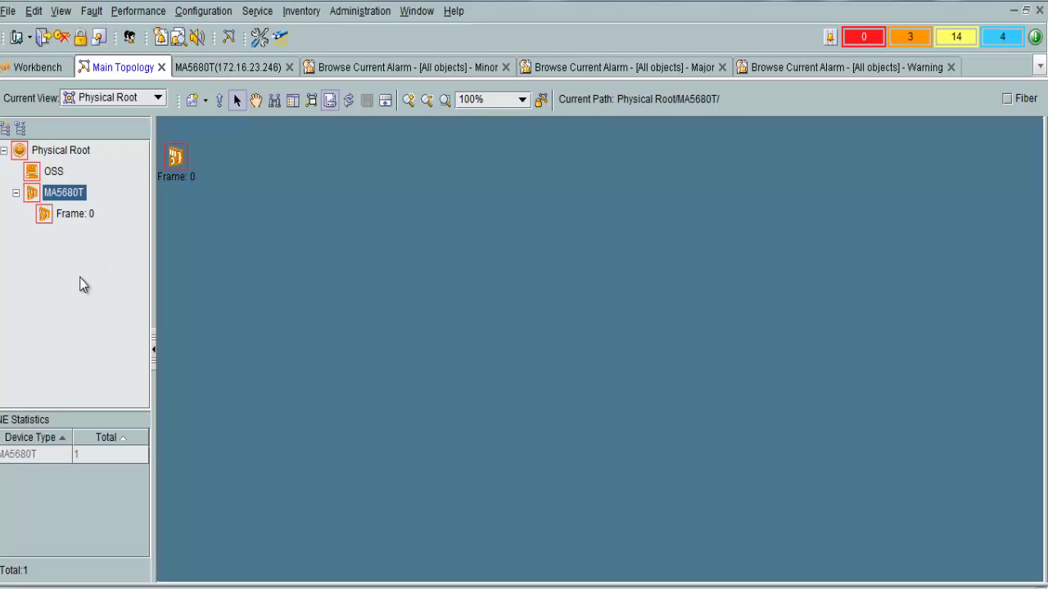
Open the device panel of the MA5680T's Frame: 0 and browse the current minor alarms.
double_click(175, 157)
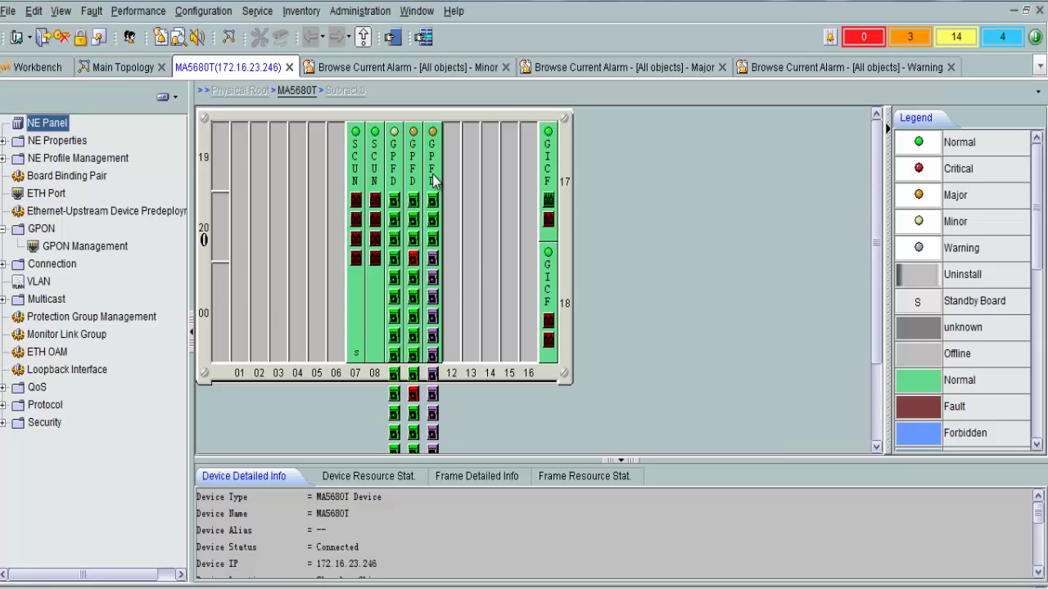
left_click(369, 69)
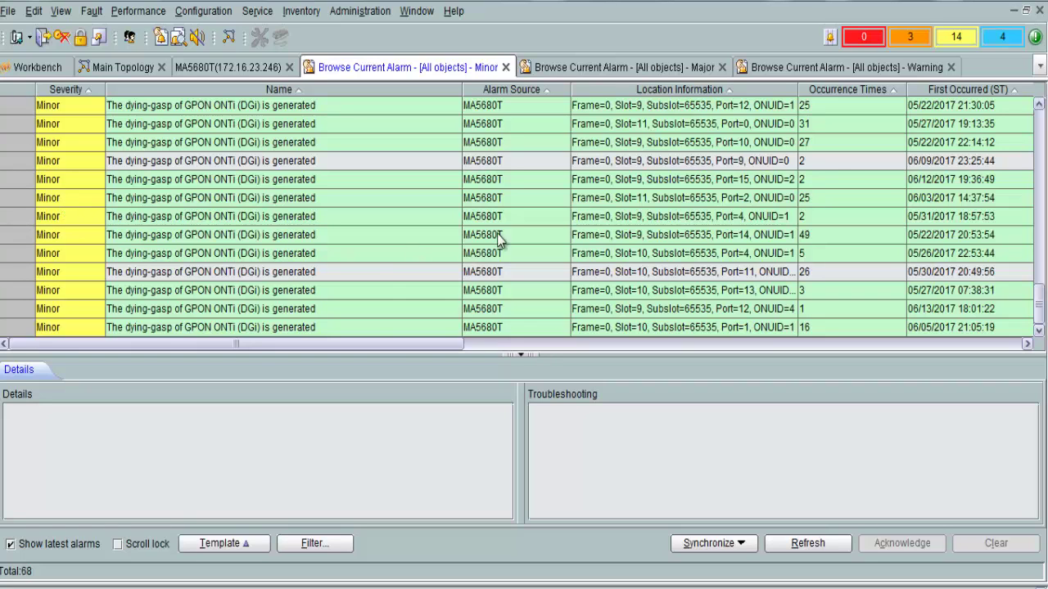
scroll(452, 230, "up", 5)
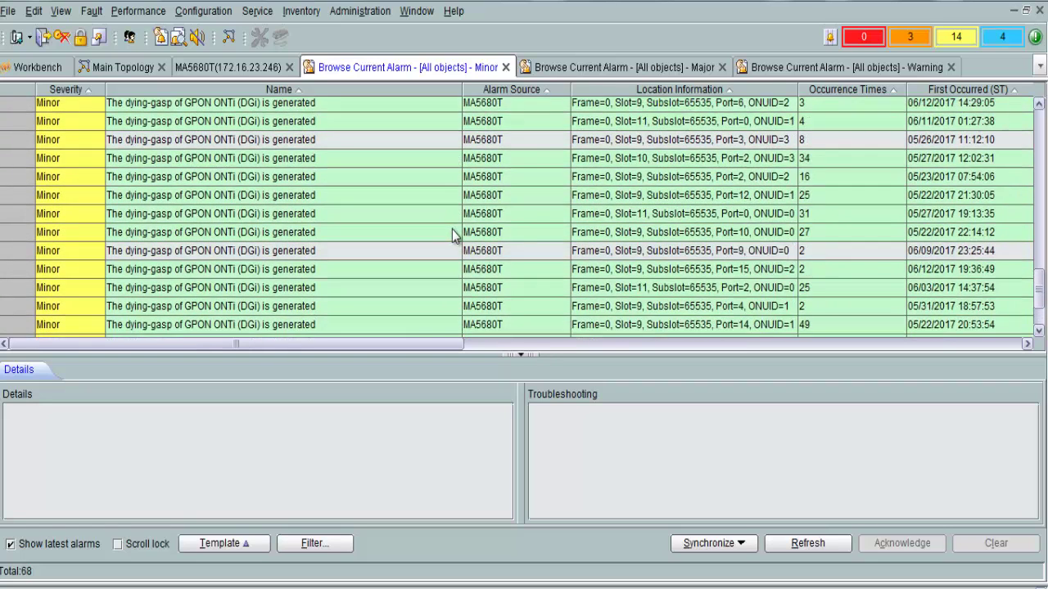
Inspect the details and troubleshooting advice of the major feeder fiber LOS alarm on Slot=10, Port=9.
left_click(605, 69)
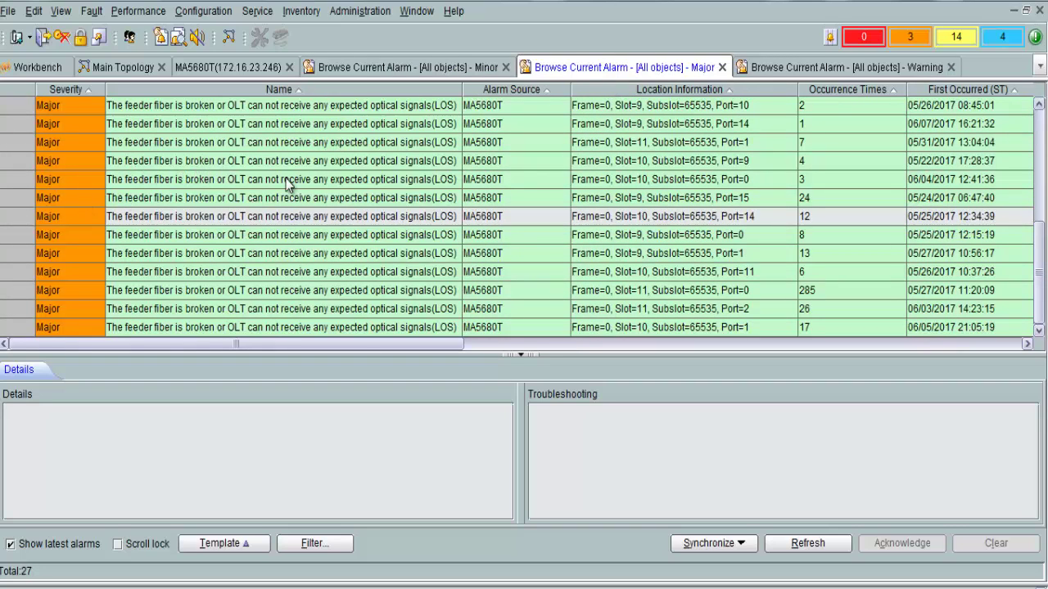
left_click(423, 164)
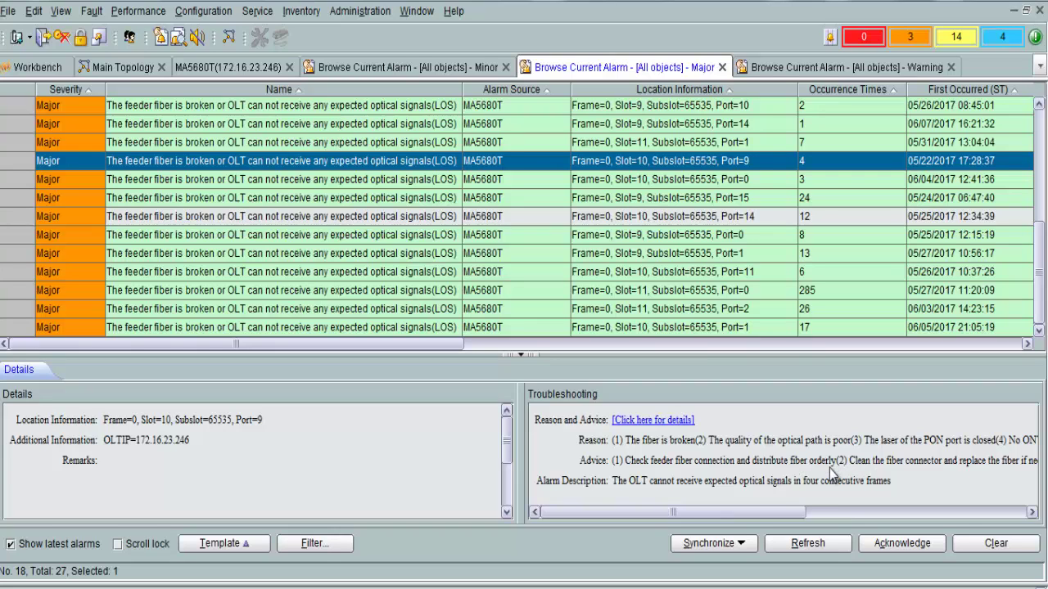
Inspect the details of the warning alarms for the broken distribute fiber on Slot=10, Port=13 and the LOFi on Slot=10, Port=4.
left_click(789, 68)
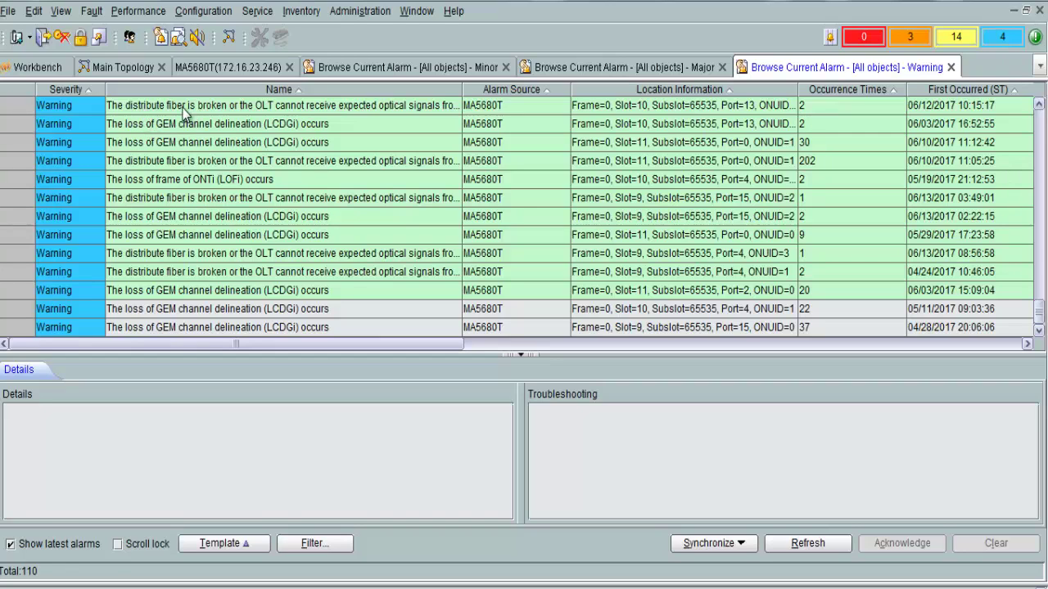
left_click(239, 111)
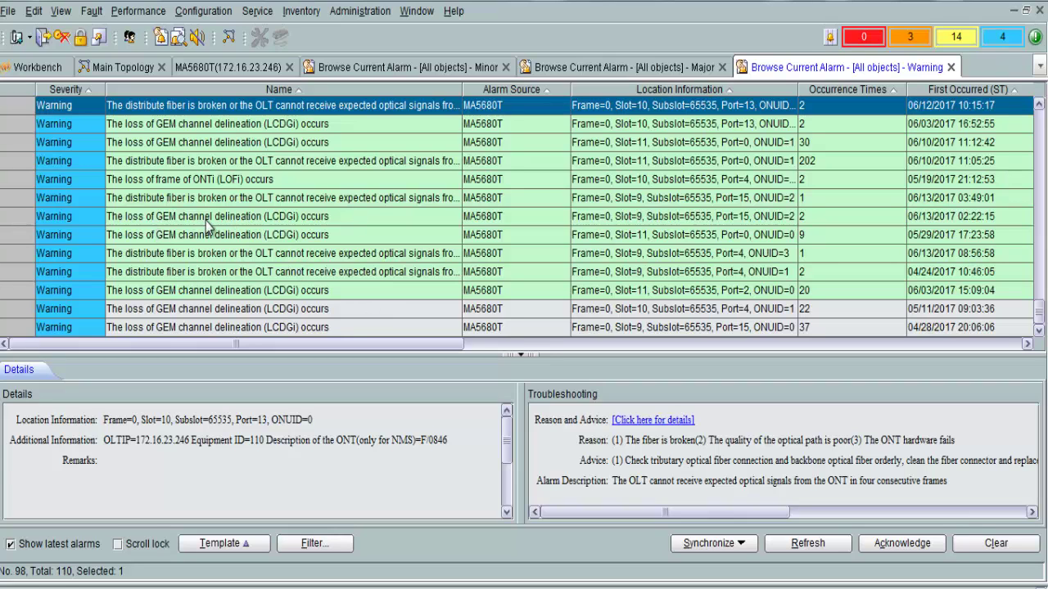
left_click(191, 182)
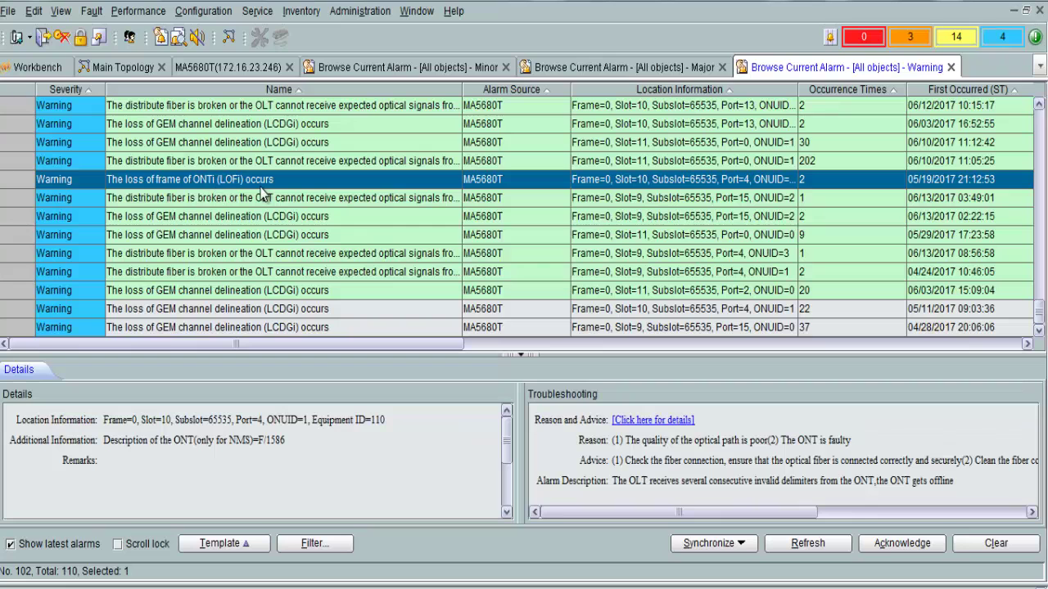
Inspect the warning alarm about ONTs that failed in ranging on Slot=11, Port=0, and look through the surrounding warnings.
scroll(649, 239, "up", 1)
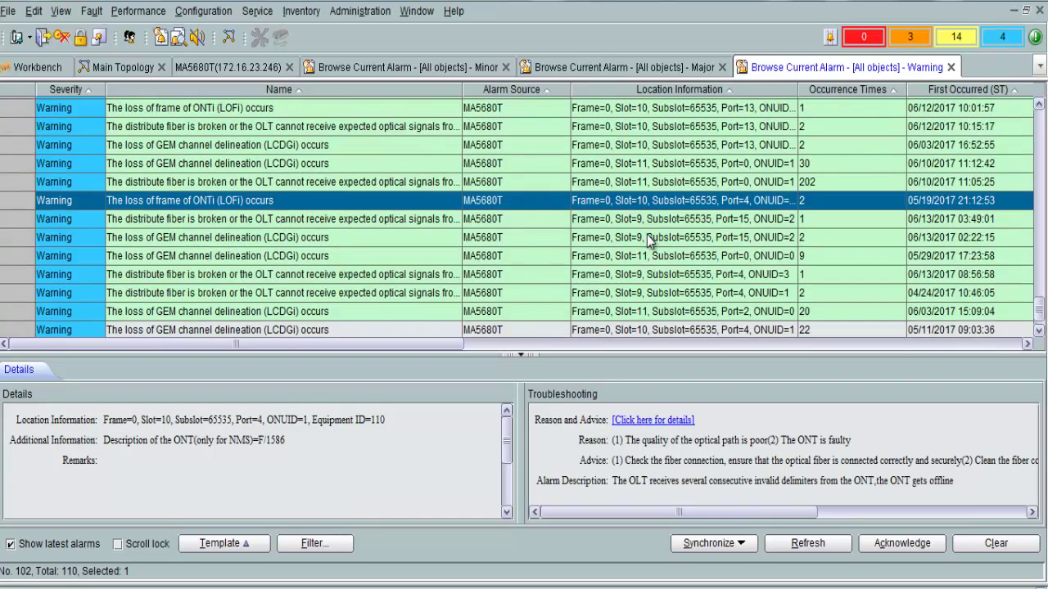
scroll(647, 236, "up", 5)
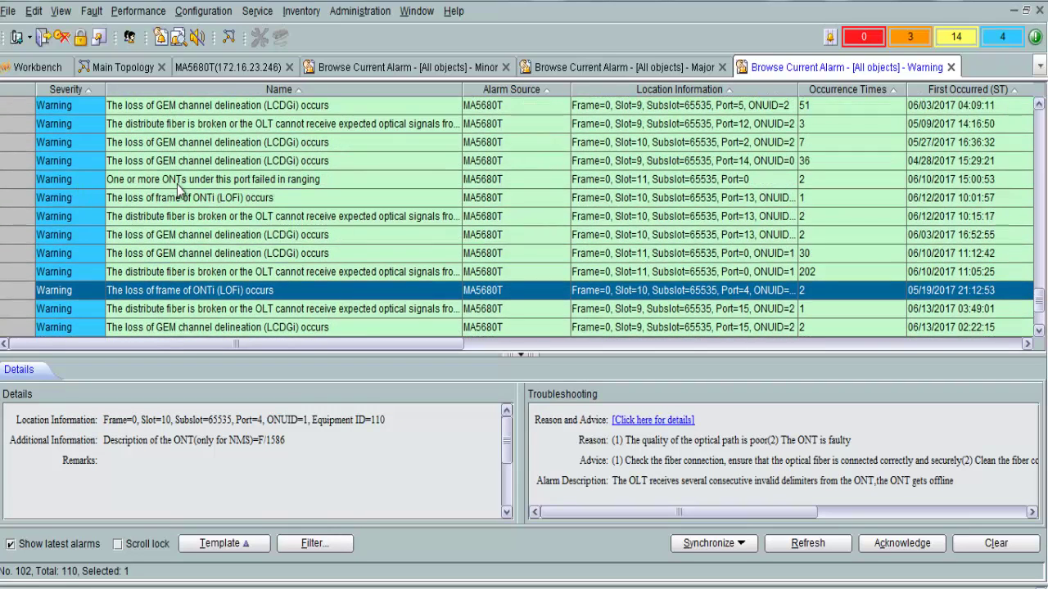
left_click(177, 182)
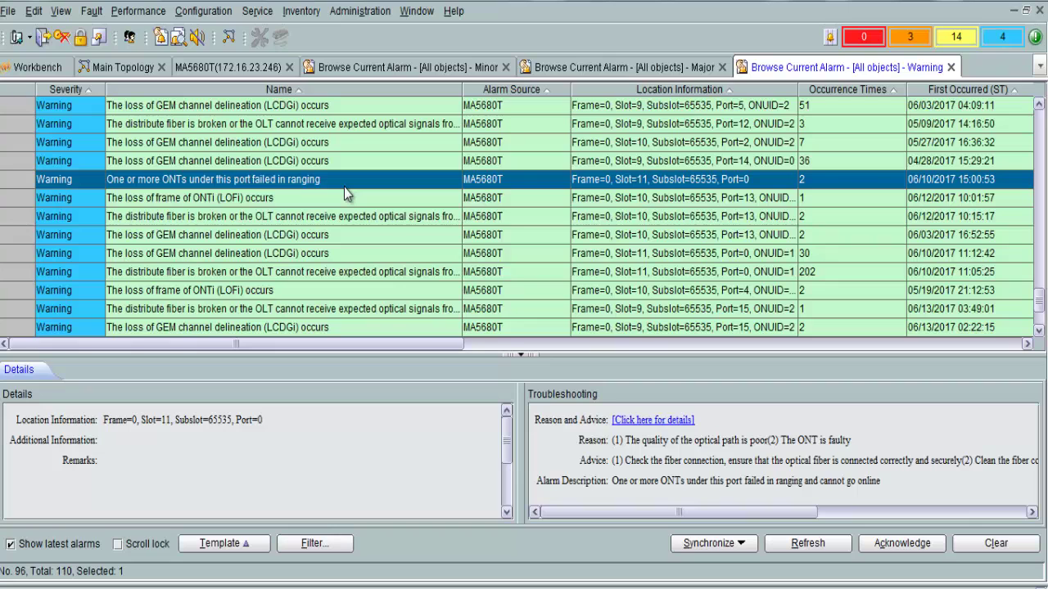
scroll(344, 187, "up", 2)
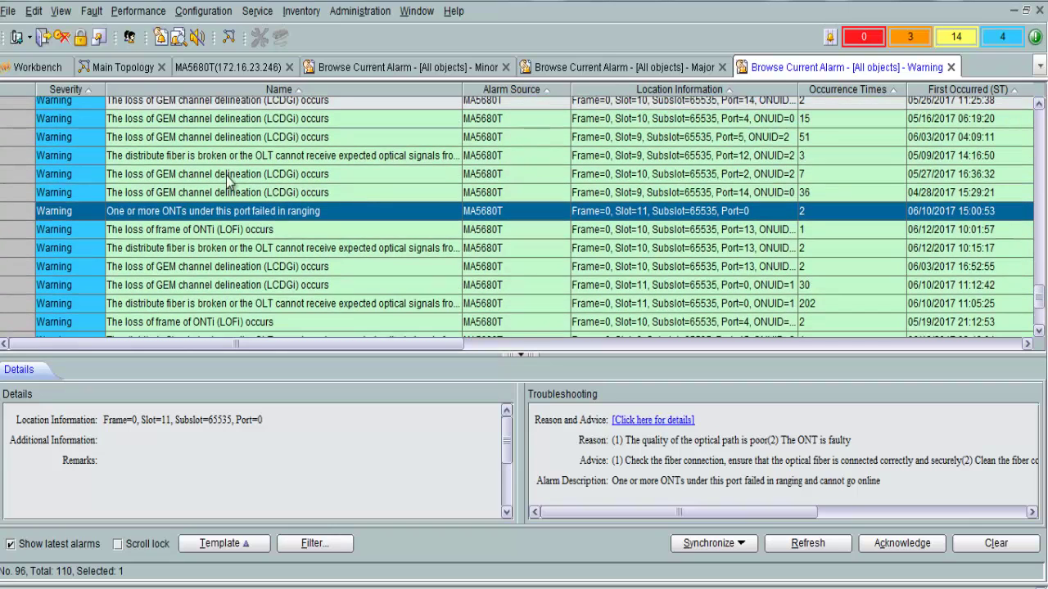
scroll(226, 175, "up", 3)
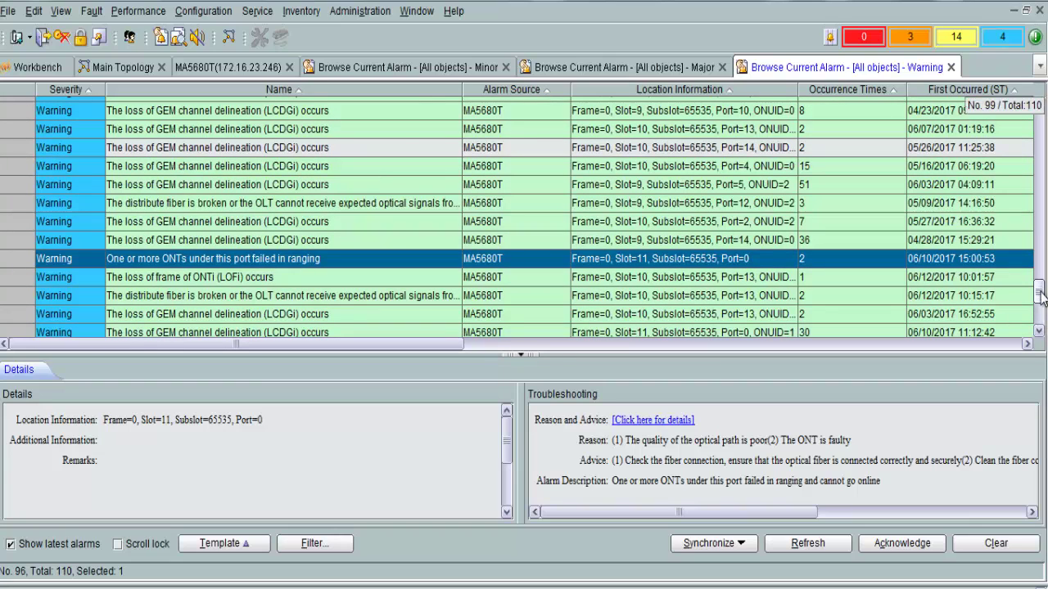
scroll(670, 238, "down", 5)
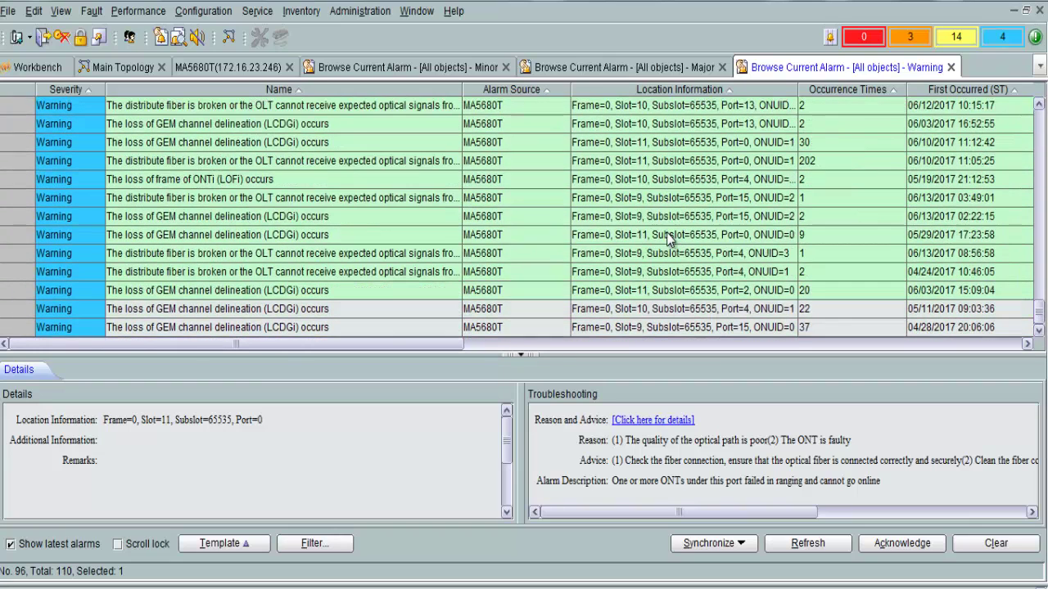
Display the OLT Receive ONU Power readings for the MA5680T's GPON port Frame:0/Slot:9/Port:4.
left_click(244, 73)
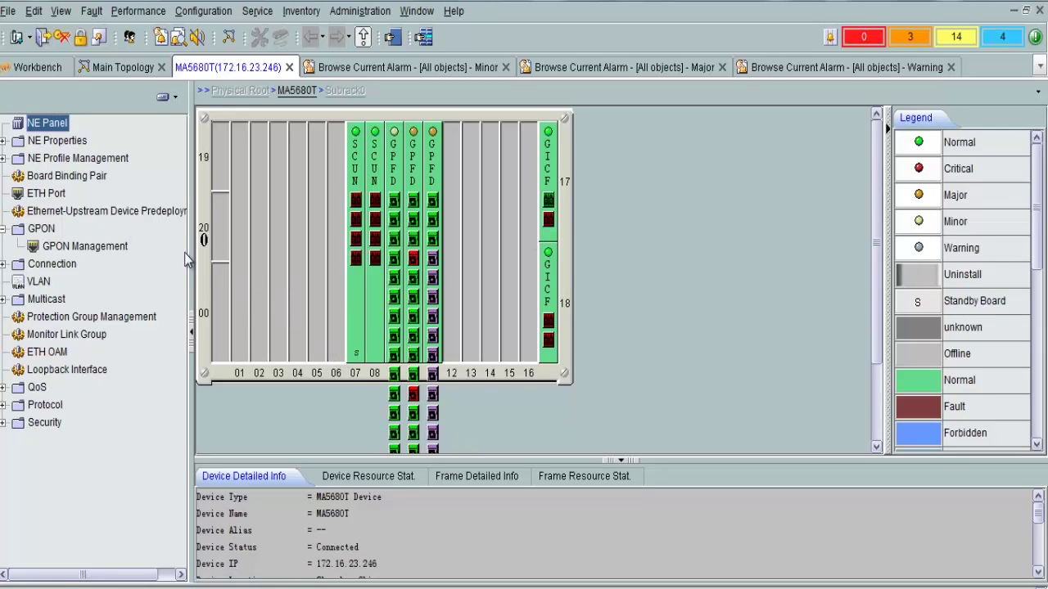
left_click(72, 249)
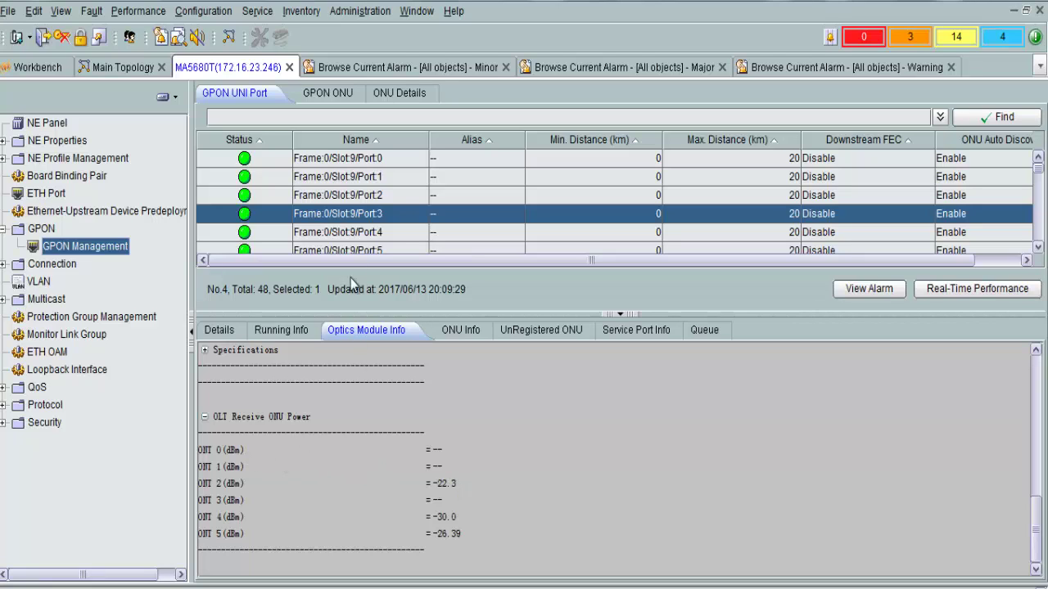
left_click(345, 234)
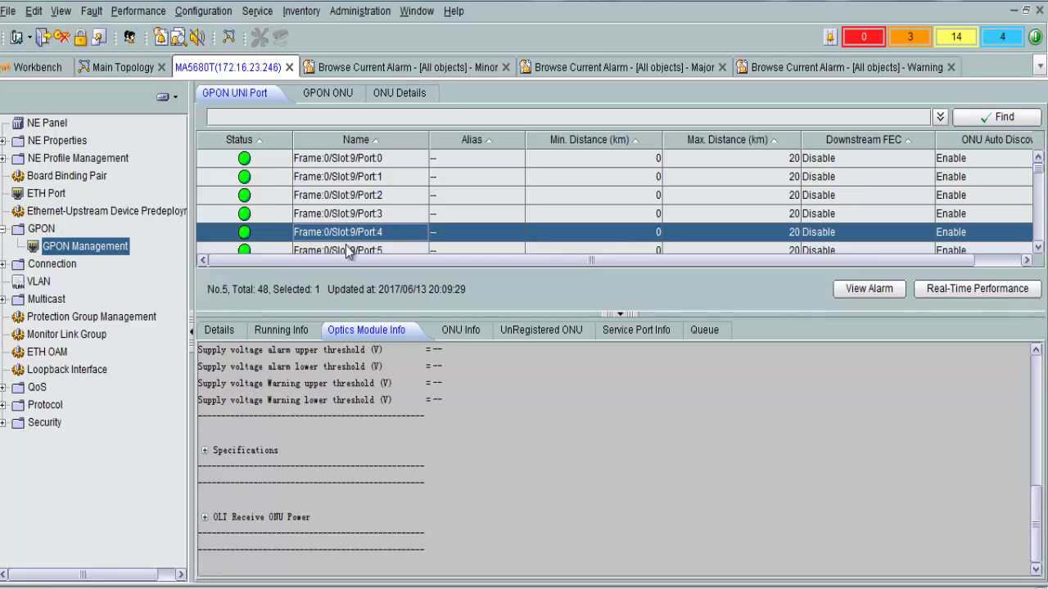
left_click(247, 521)
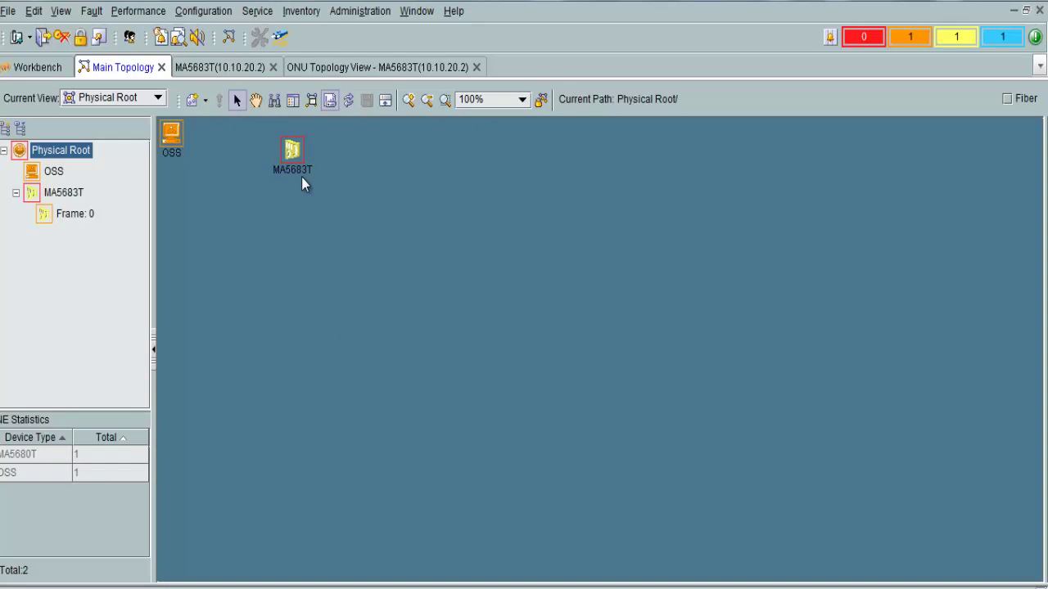
Display the OLT Receive ONU Power readings for the MA5683T's GPON port Frame:0/Slot:0/Port:1.
left_click(234, 70)
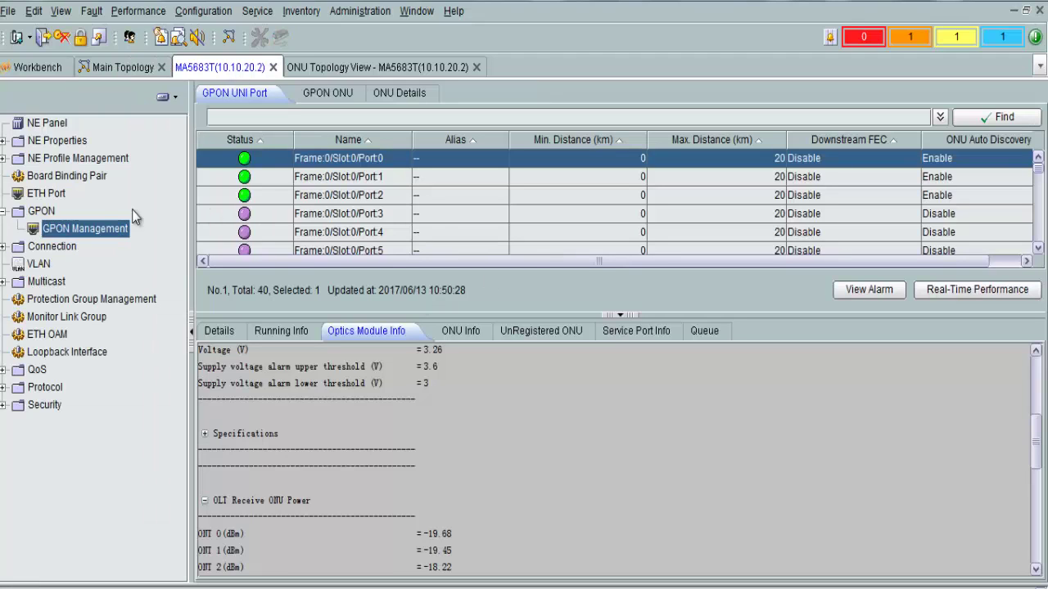
left_click(355, 175)
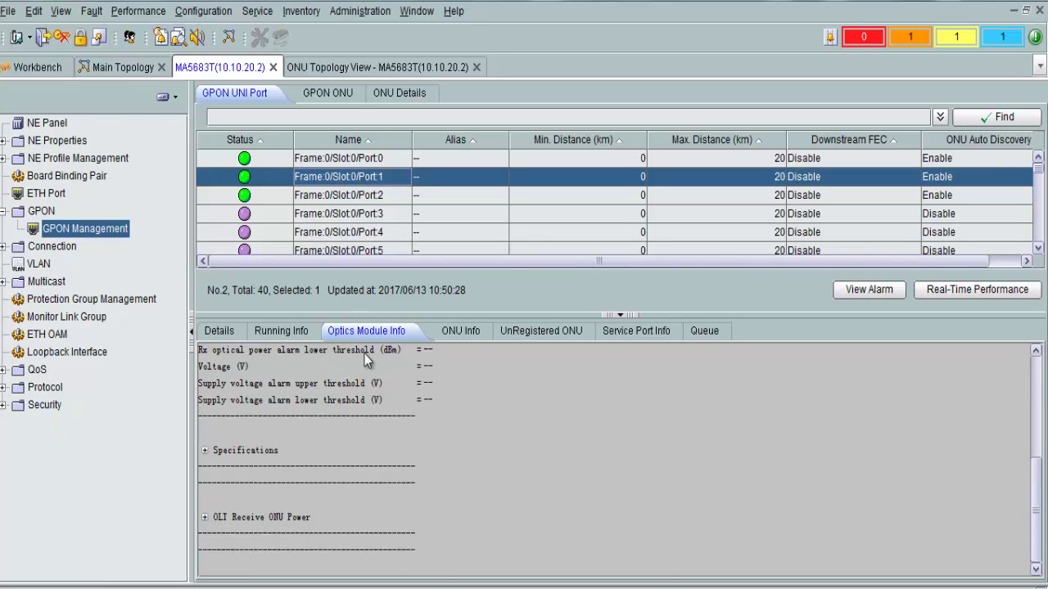
left_click(253, 518)
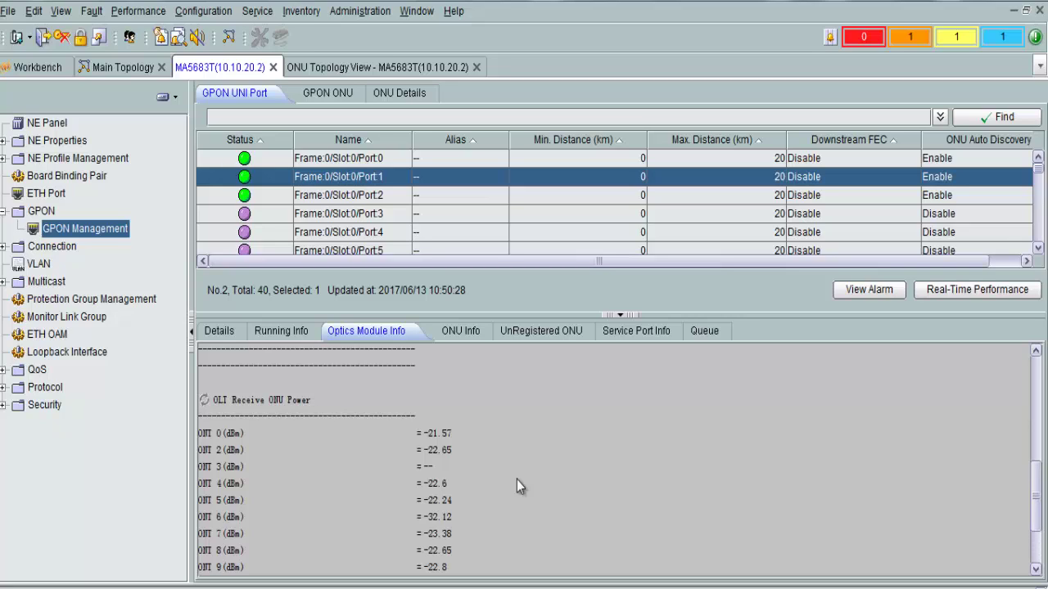
Review the status, vendor ID, terminal type and software version of all ONUs on Frame:0/Slot:0/Port:1.
left_click(460, 333)
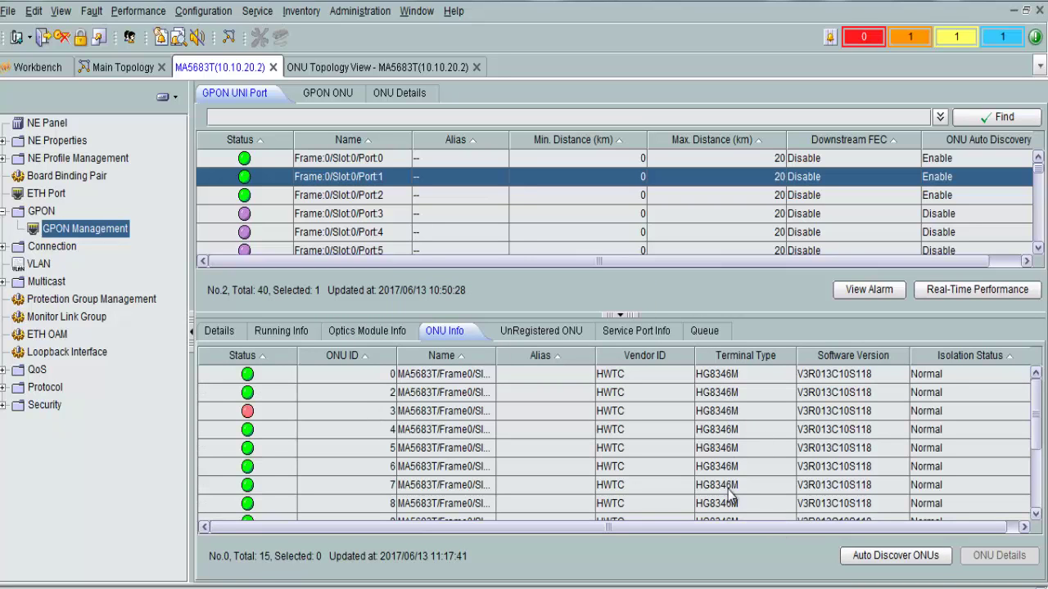
scroll(790, 500, "down", 3)
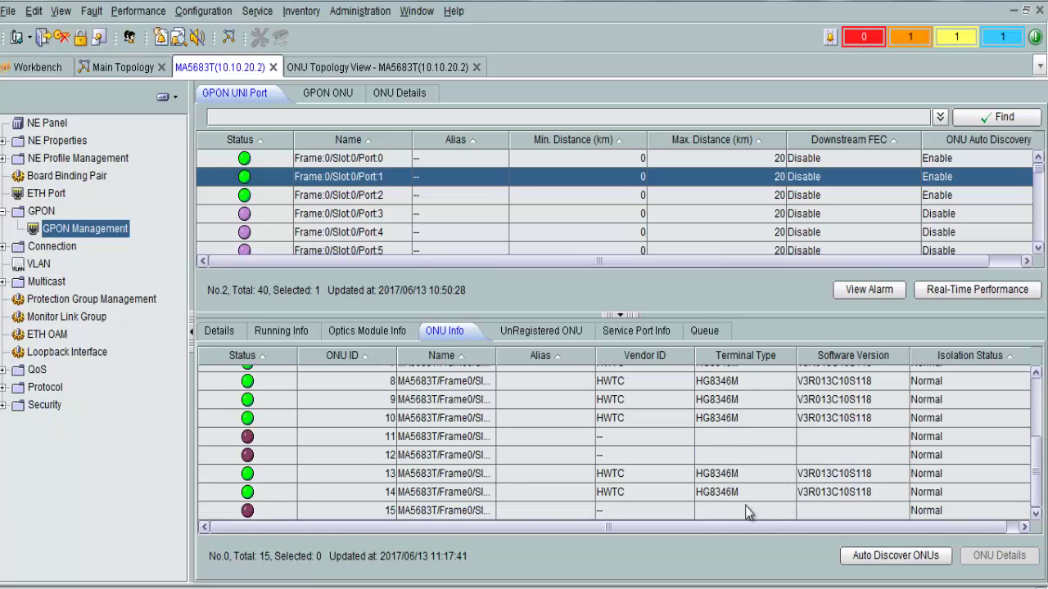
scroll(762, 483, "up", 3)
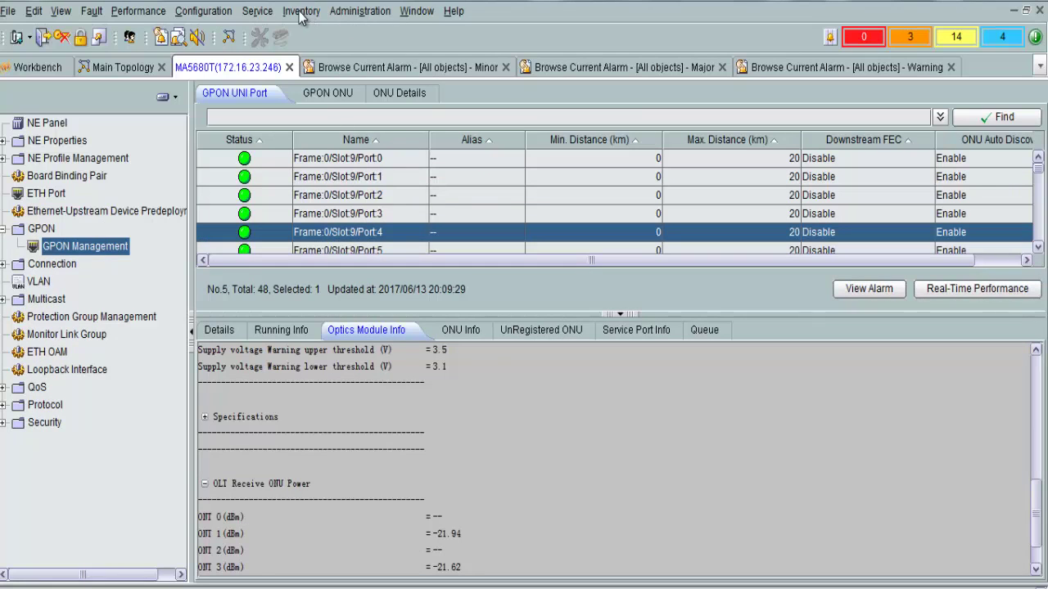
Open the physical inventory and filter the ONU statistics to the device MA5680T.
left_click(299, 10)
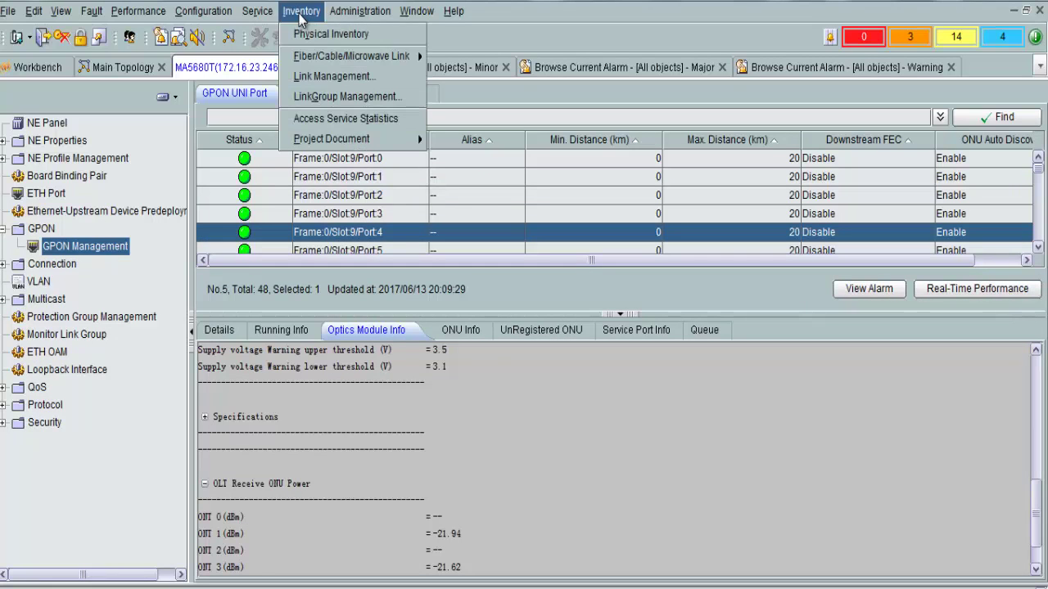
left_click(341, 34)
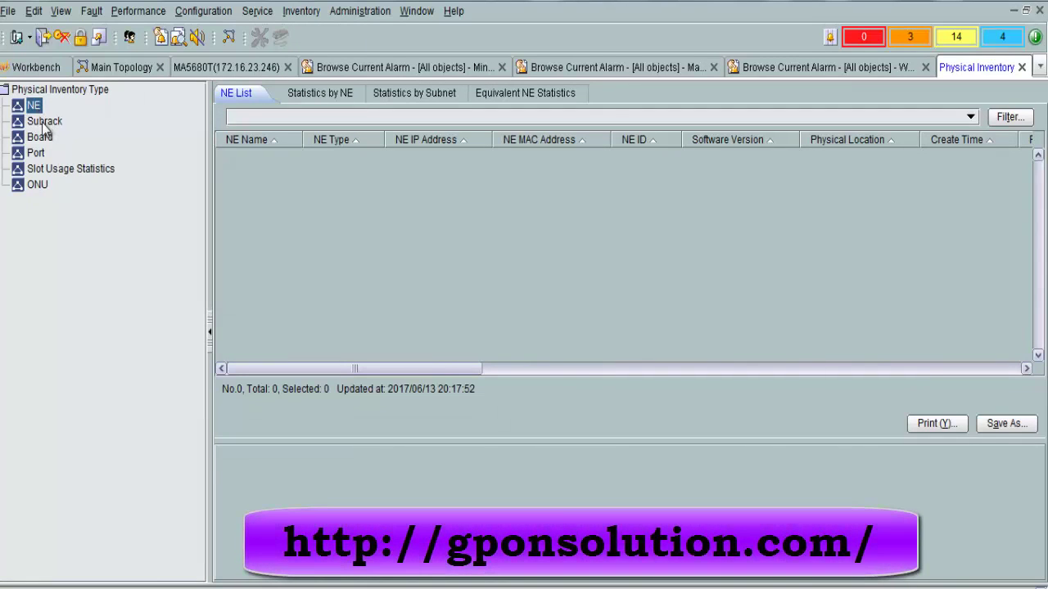
key("Down")
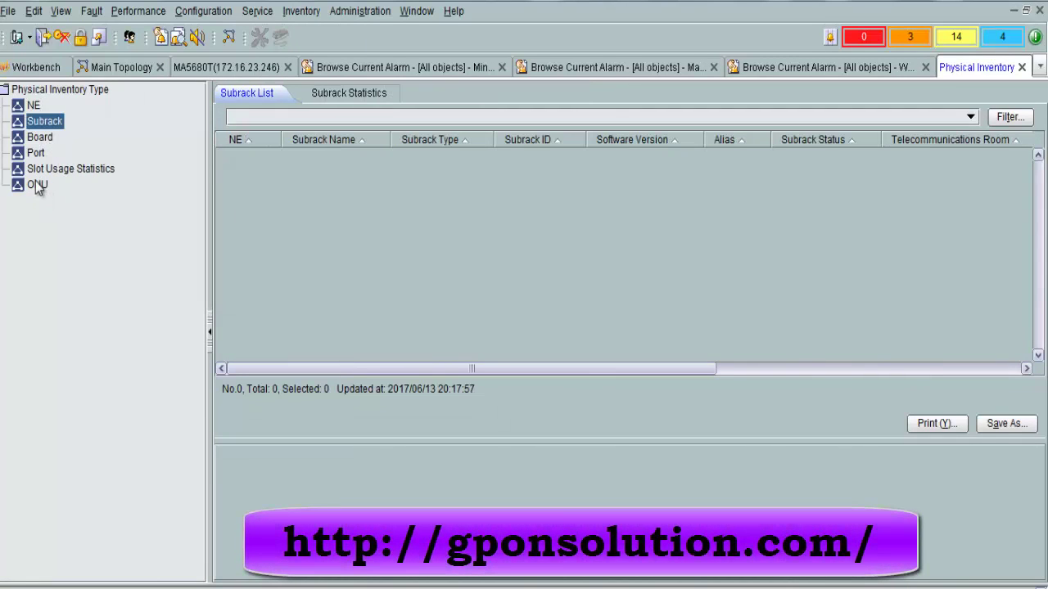
left_click(37, 185)
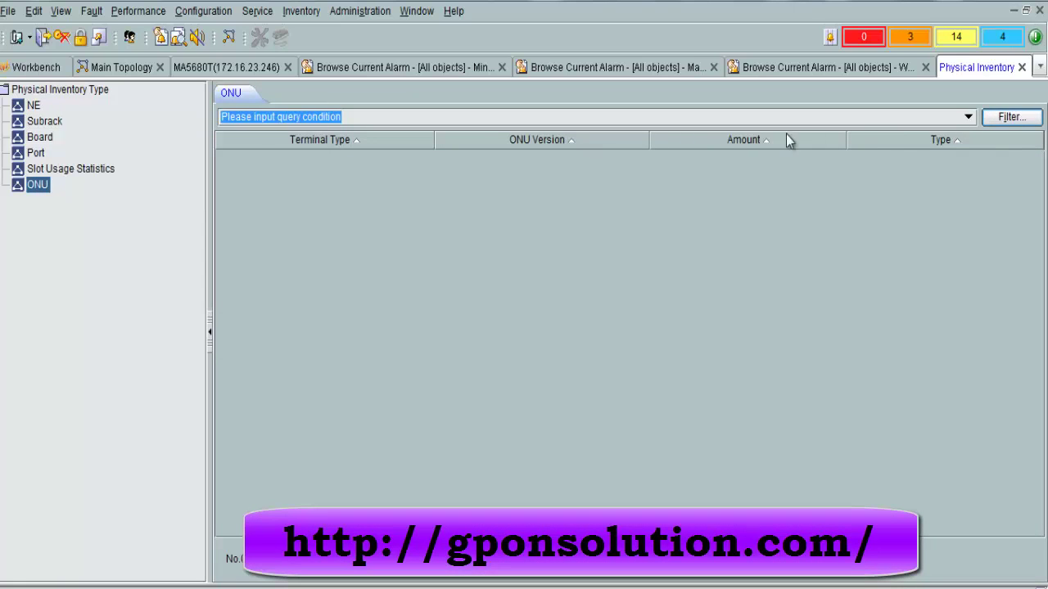
left_click(995, 118)
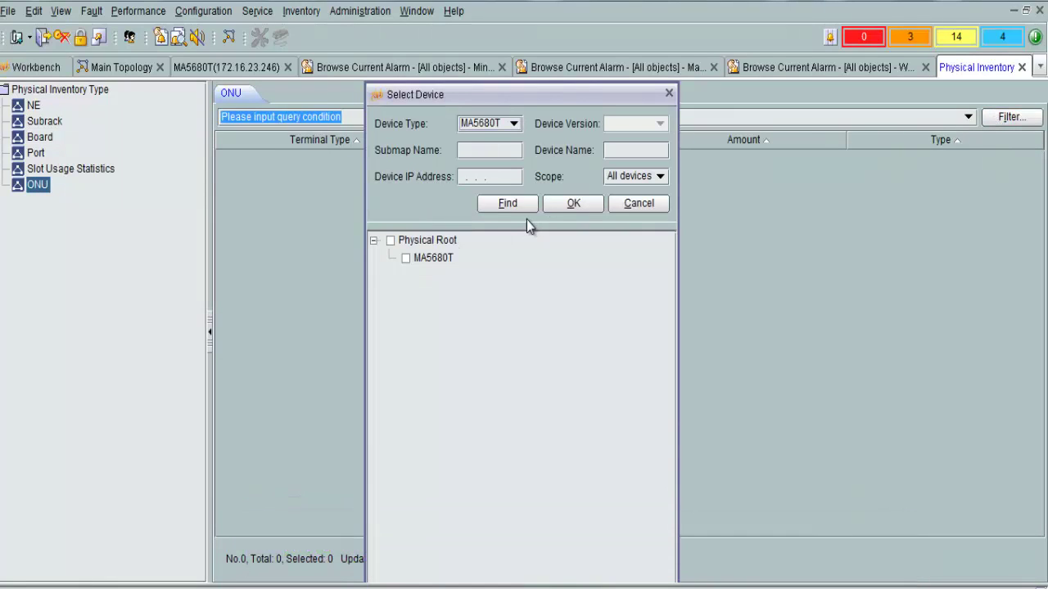
left_click(405, 259)
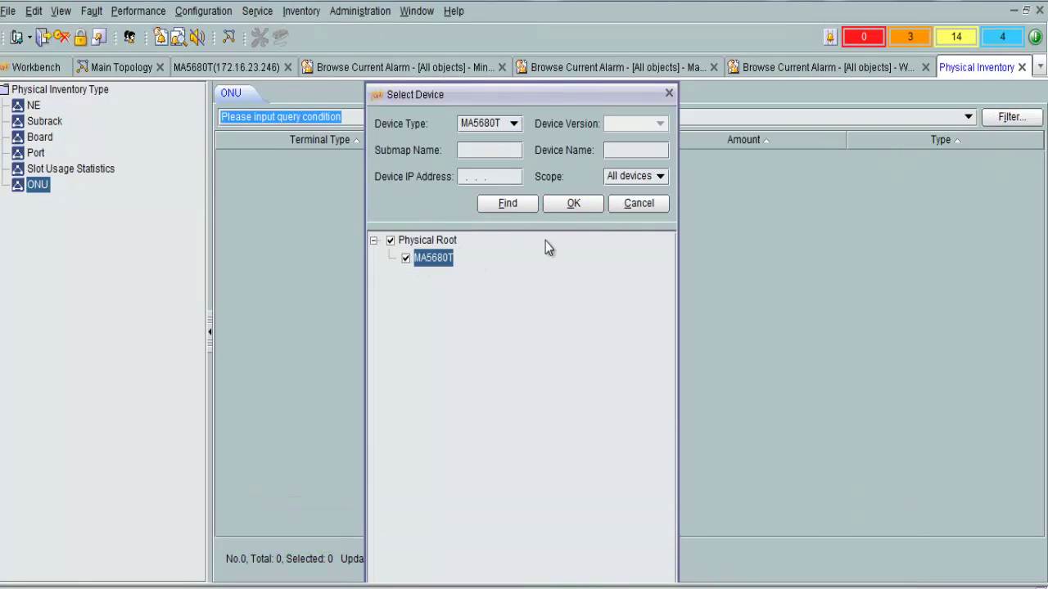
left_click(575, 204)
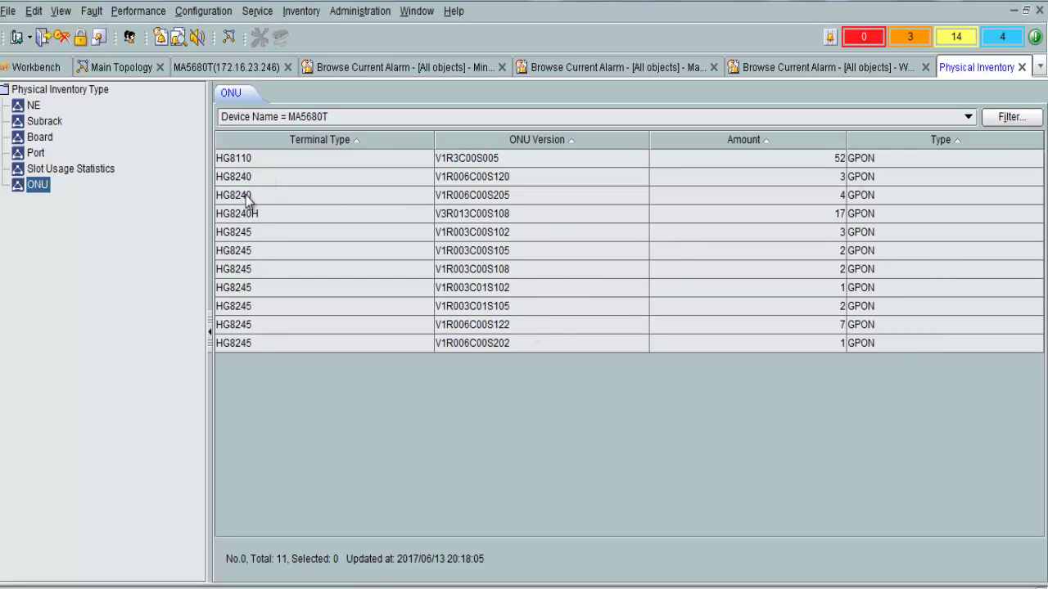
Check the HG8110 and HG8240 entries in the ONU statistics, and list all boards in the physical inventory with no filter criteria.
left_click(252, 160)
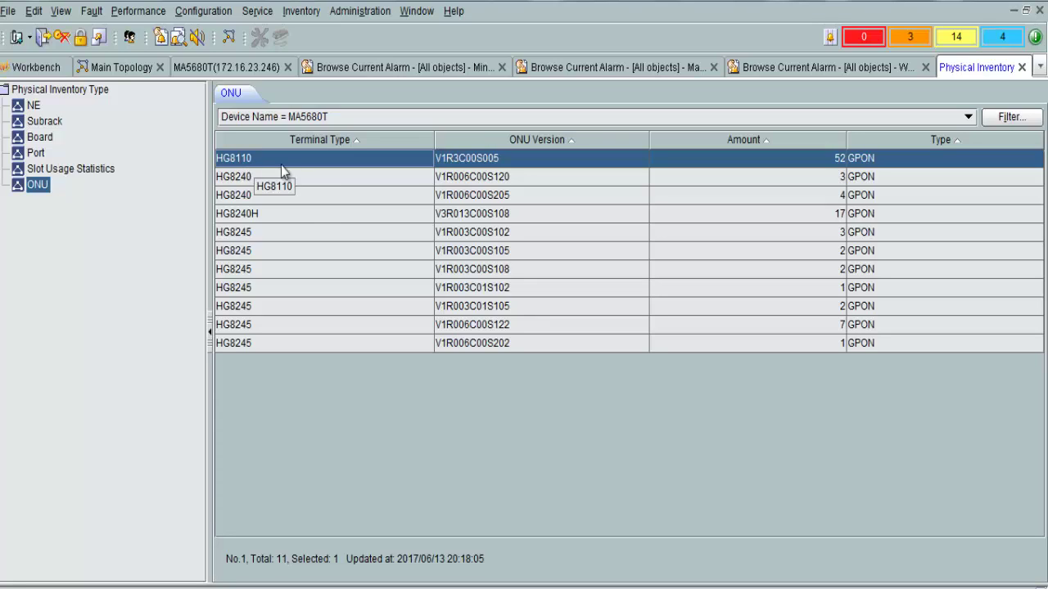
left_click(250, 177)
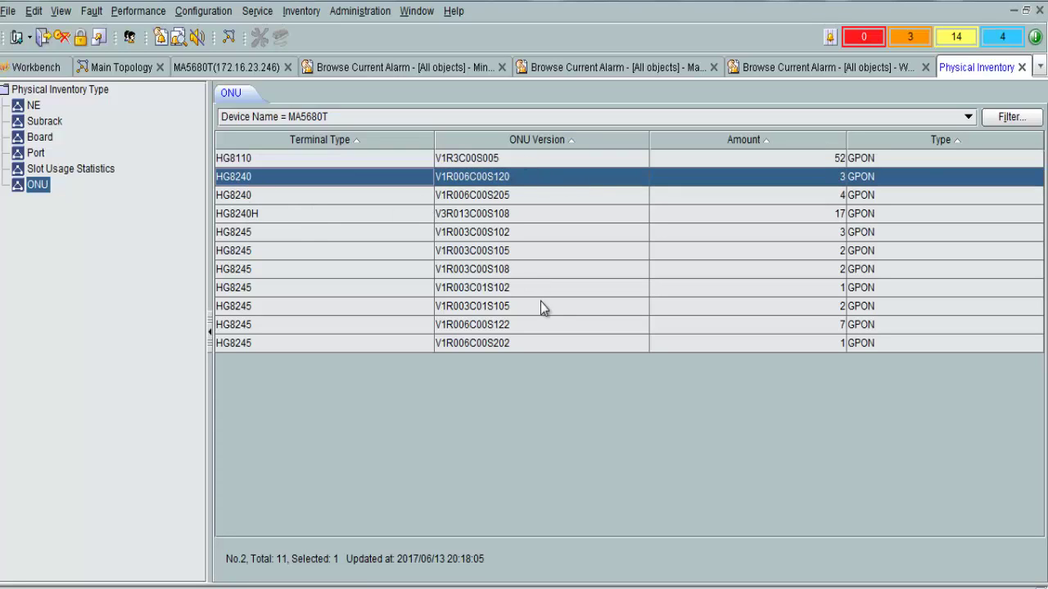
left_click(42, 139)
left_click(1011, 116)
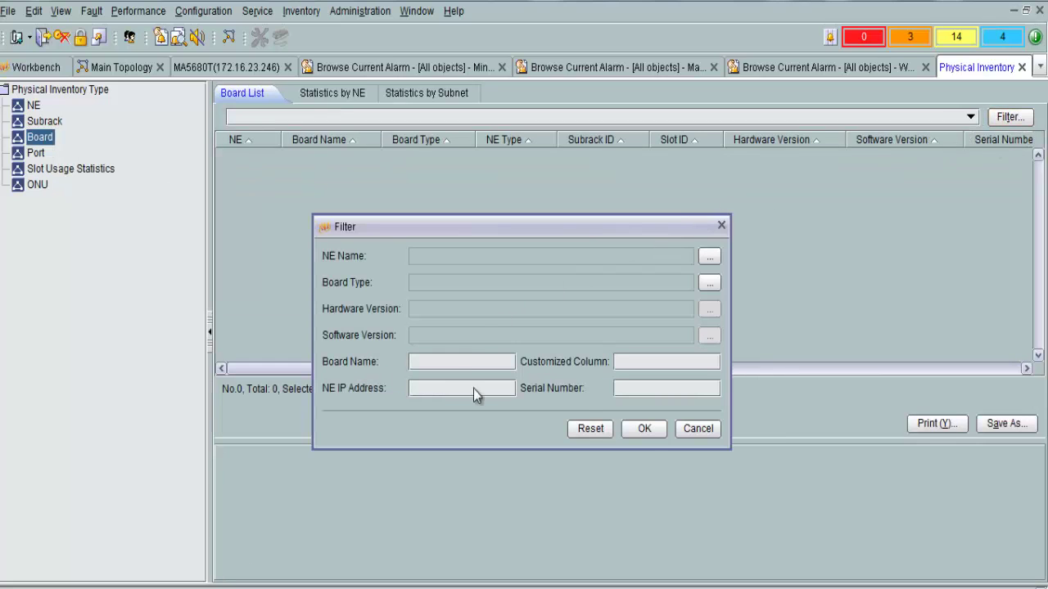
left_click(645, 429)
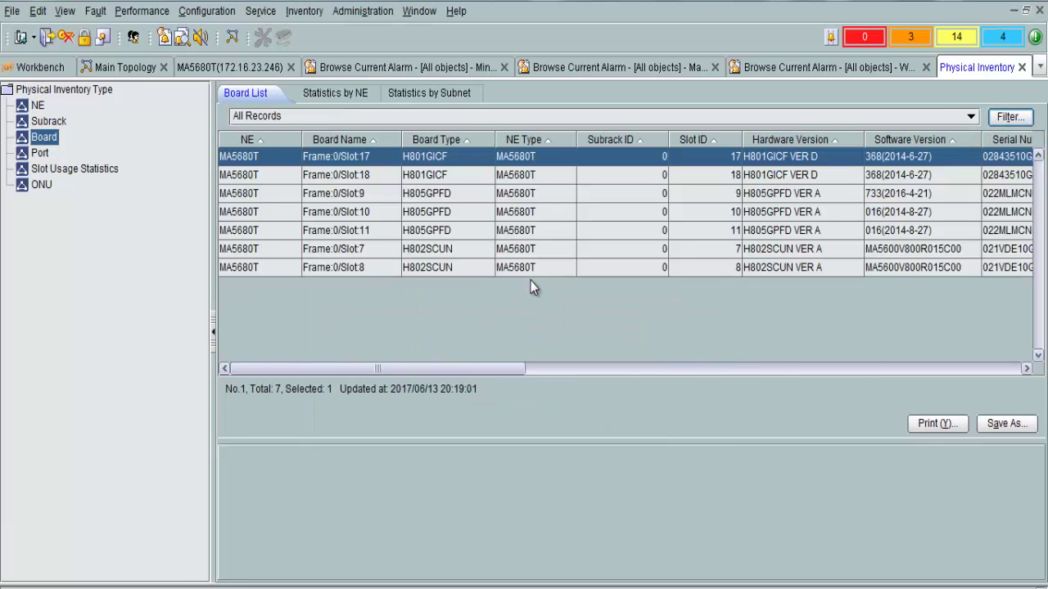
Examine the H802SCUN and H801GICF boards in the board list and look at the board statistics by NE.
left_click_drag(461, 203, 461, 267)
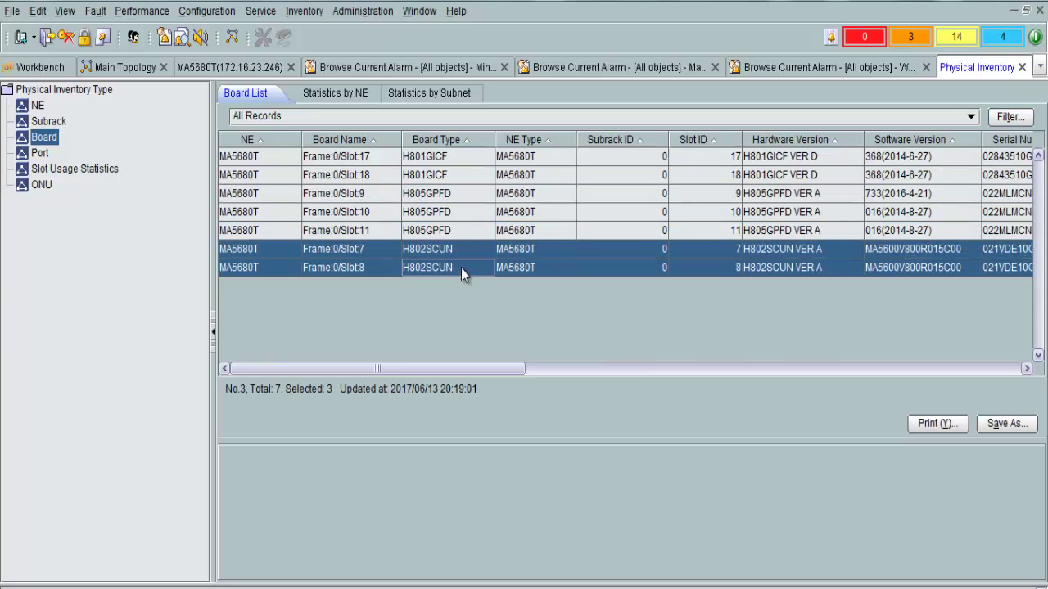
left_click_drag(449, 162, 457, 180)
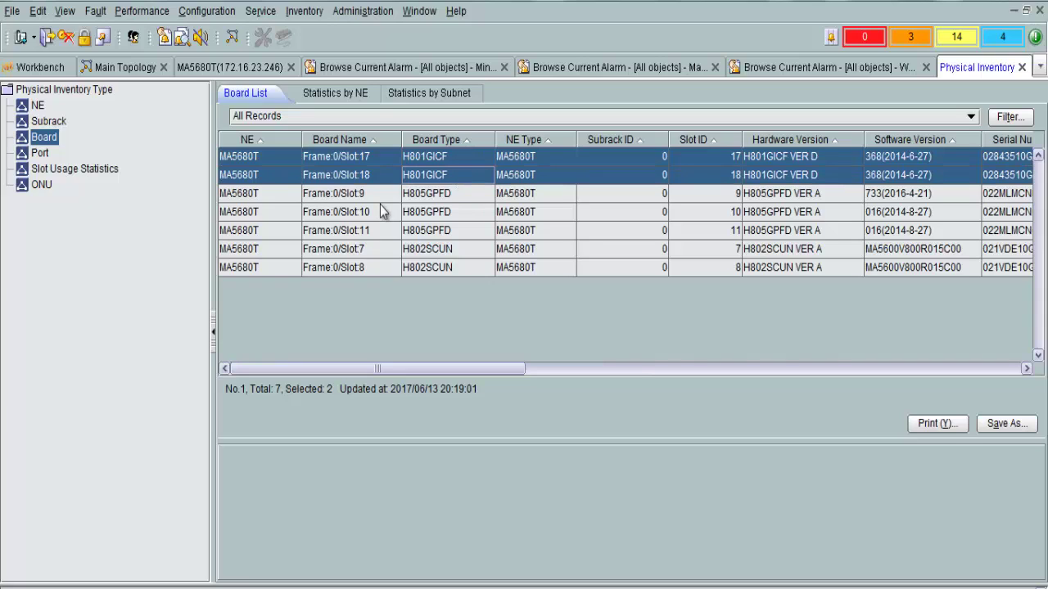
left_click(341, 93)
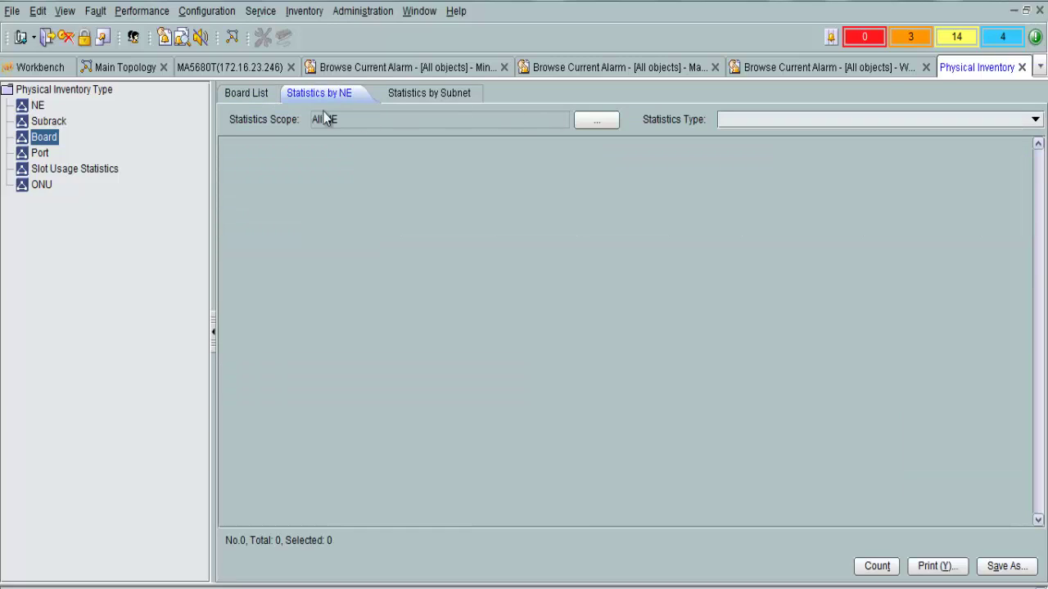
left_click(258, 94)
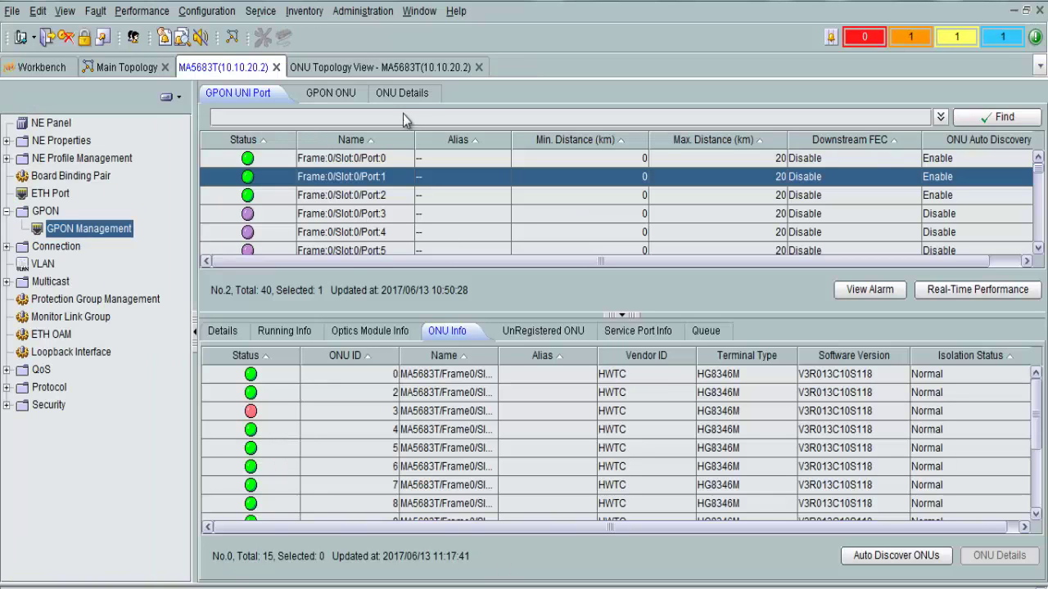
View the MA5683T's ONU topology for Port:0 and display the list of all its GPON ONUs.
left_click(365, 66)
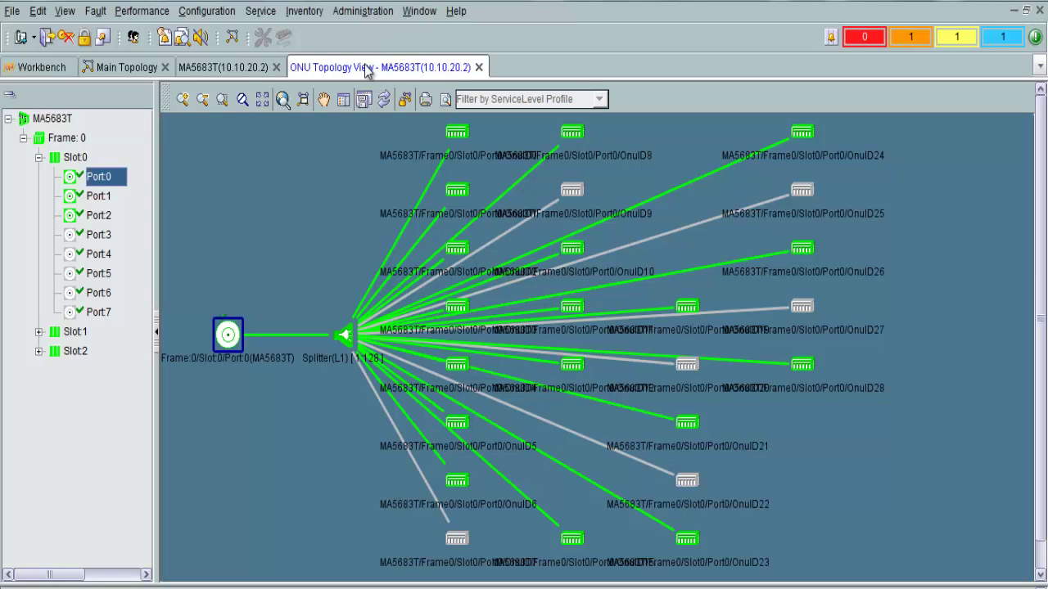
left_click(215, 67)
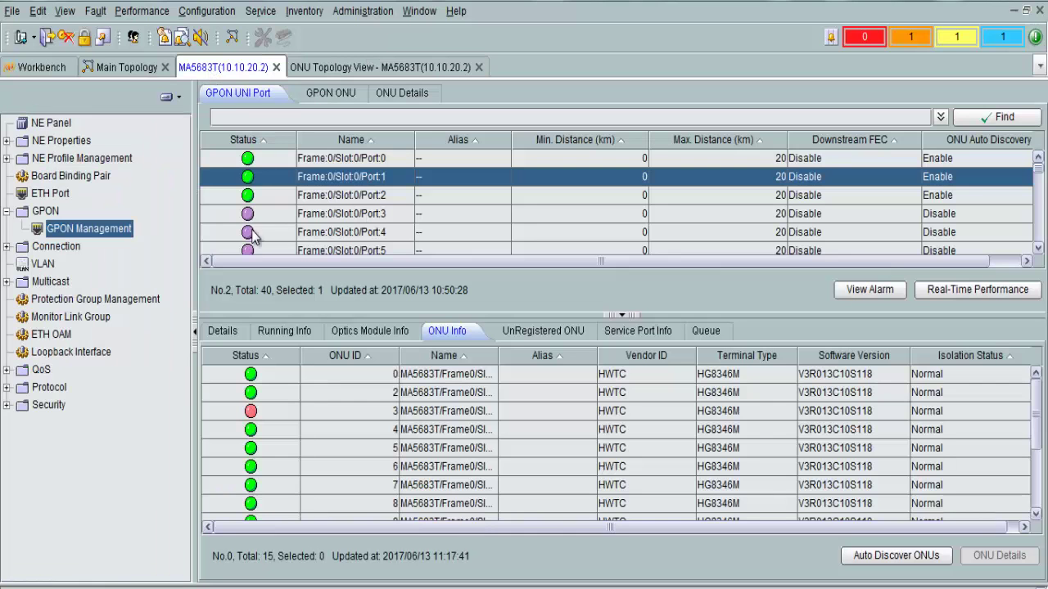
left_click(342, 96)
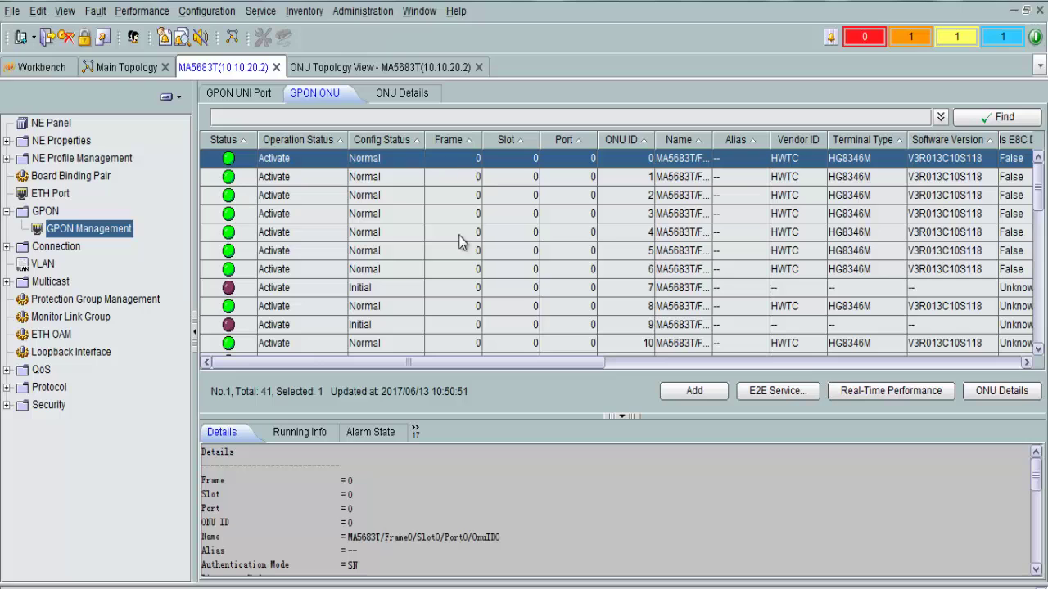
Query the historical performance data of the MA5683T's ONU ID 0 on Frame:0/Slot:0/Port:0.
right_click(442, 283)
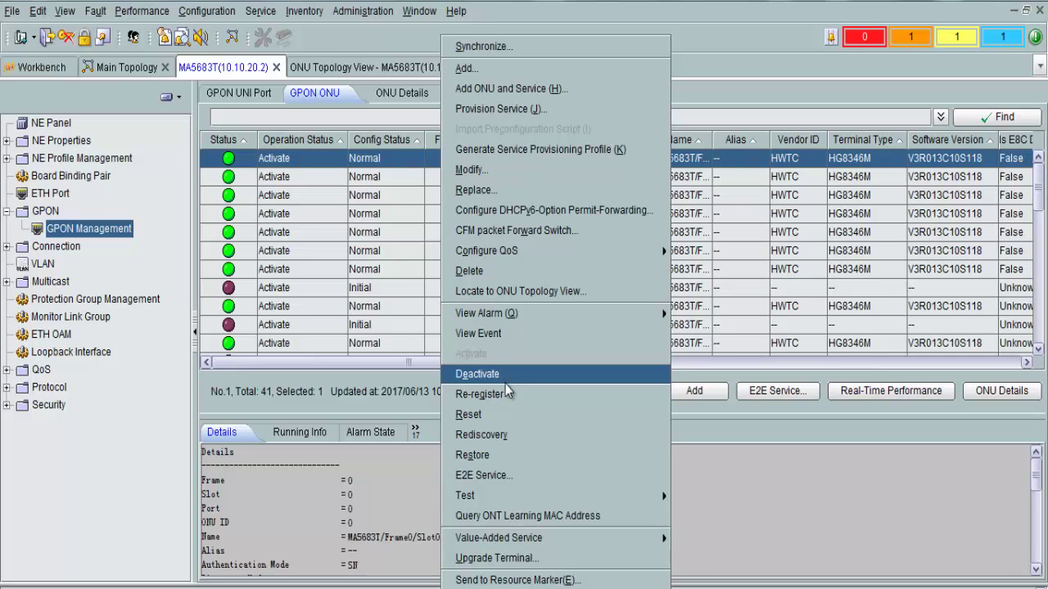
mouse_move(639, 538)
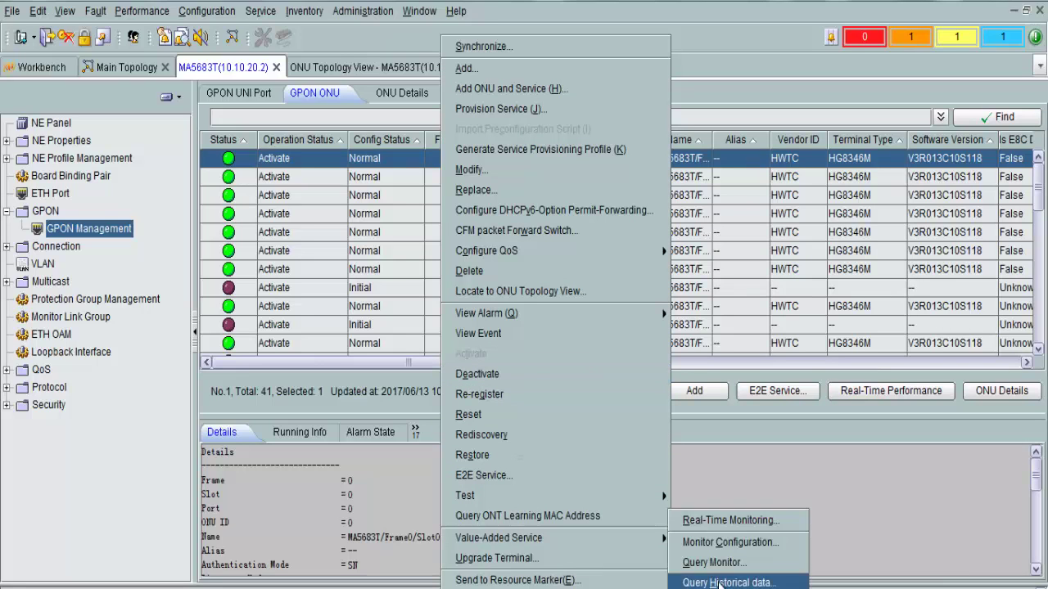
left_click(692, 583)
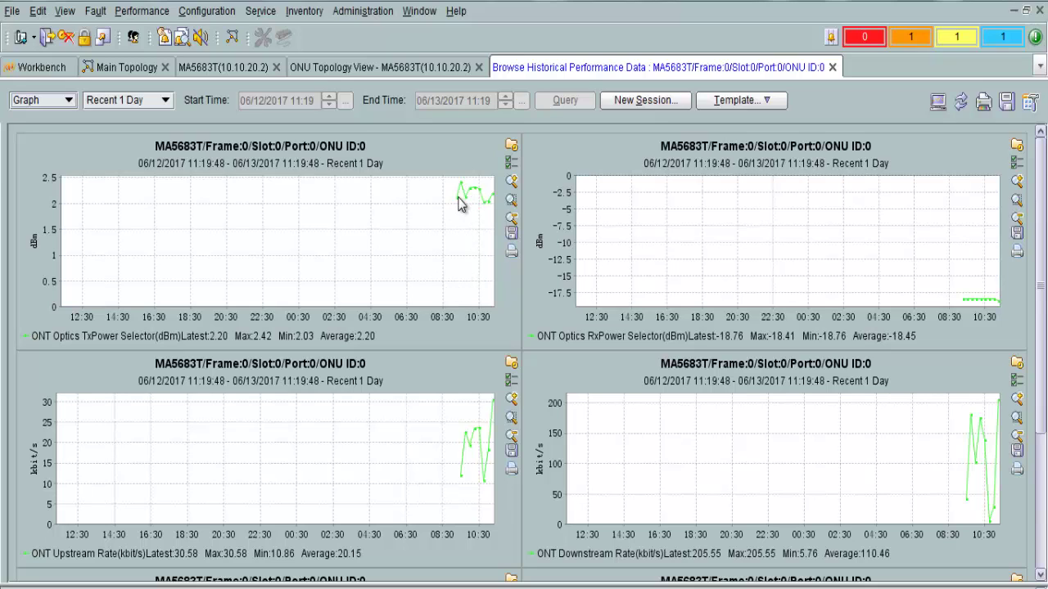
Review the ONU's optical power and traffic rate graphs for Recent 2 Hour and close the historical data.
left_click(143, 100)
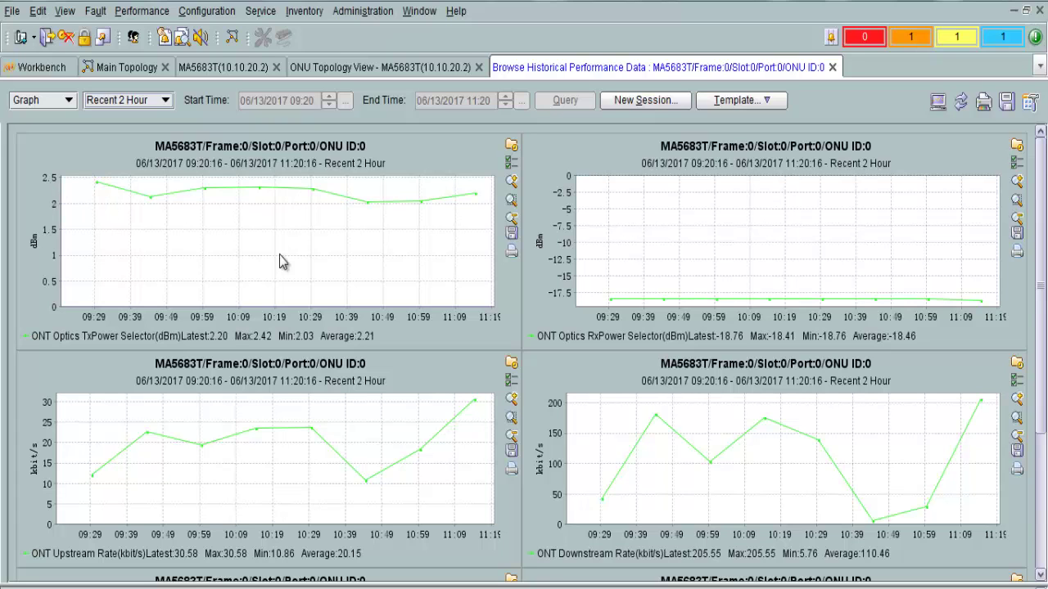
scroll(397, 388, "down", 2)
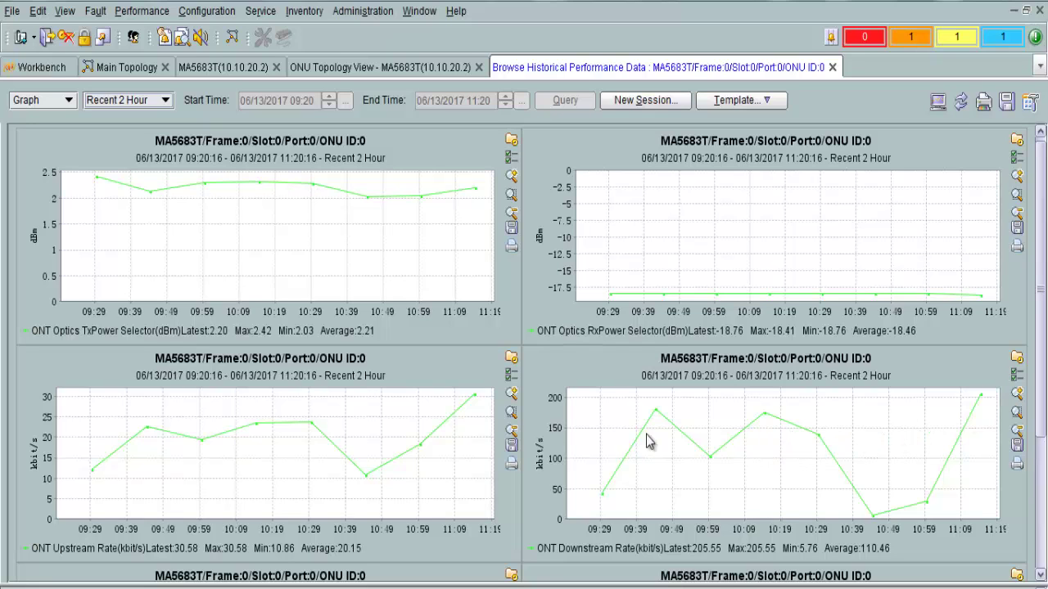
left_click(833, 67)
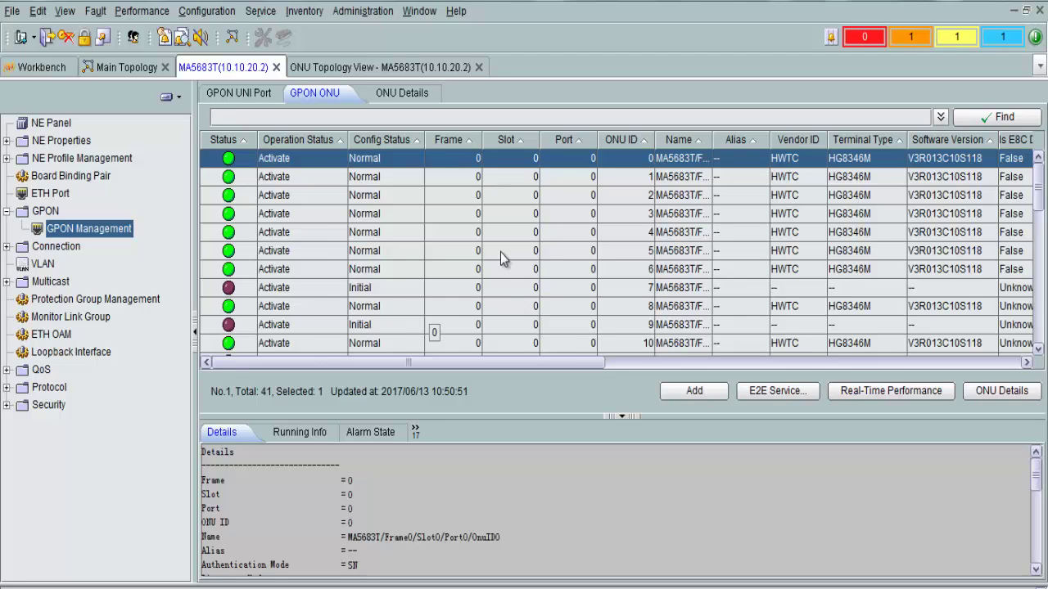
Display the ONU topology of the MA5608T's Frame:0/Slot:1/Port:5 and look over its splitters and ONUs.
left_click(324, 69)
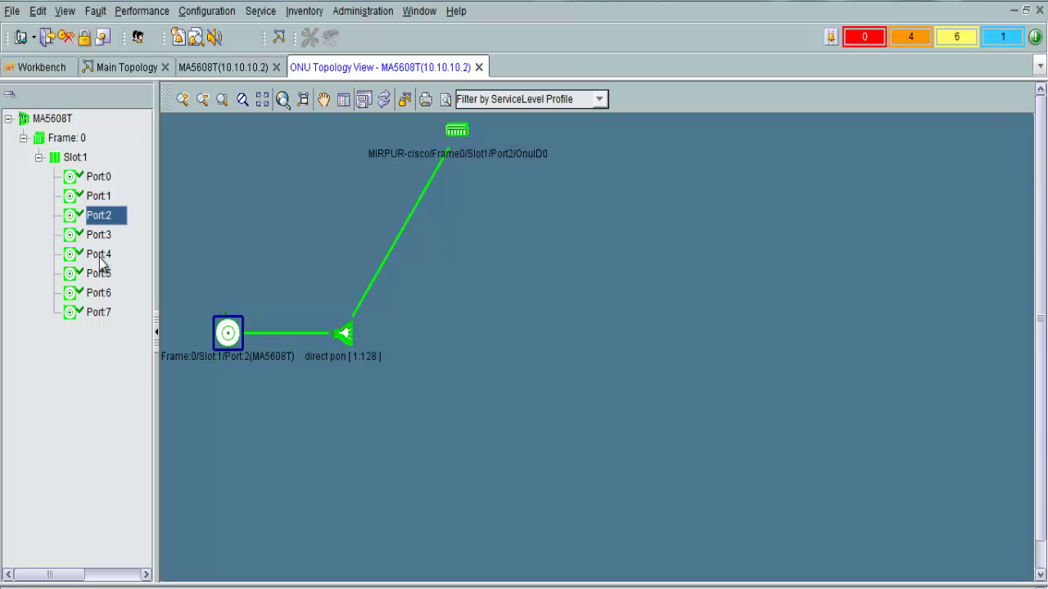
left_click(99, 271)
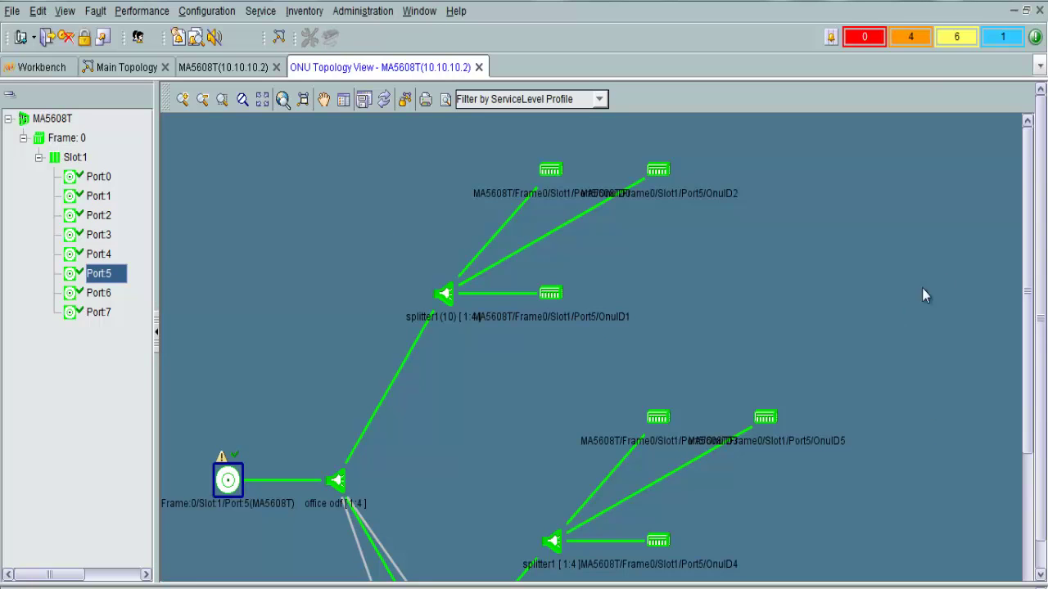
left_click_drag(1027, 237, 1030, 337)
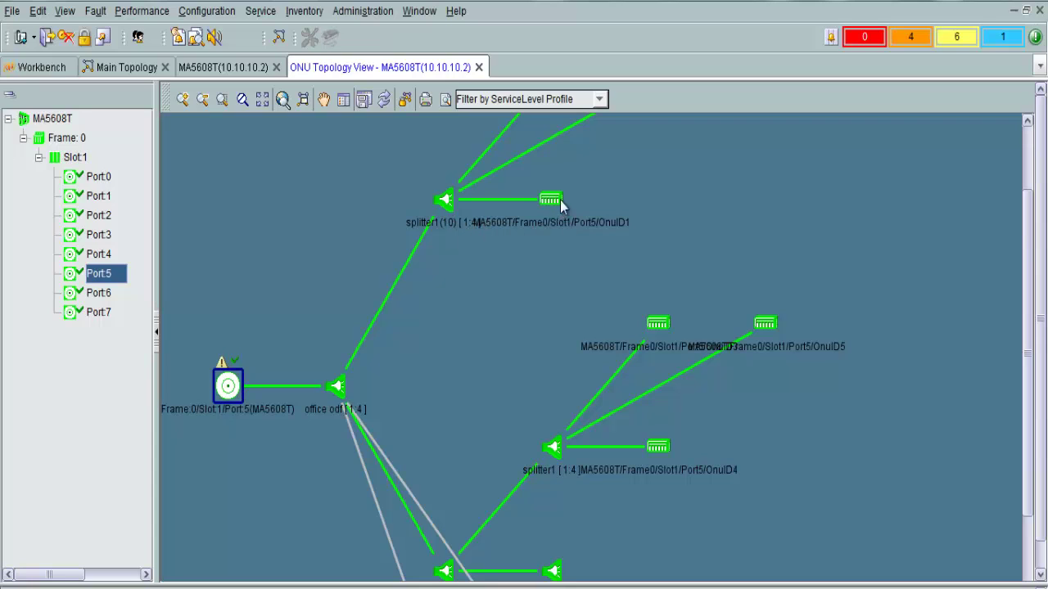
Move the Port5 ONU OnuID1 farther to the right of splitter1(10) in the topology.
left_click_drag(557, 200, 635, 200)
scroll(474, 254, "down", 1)
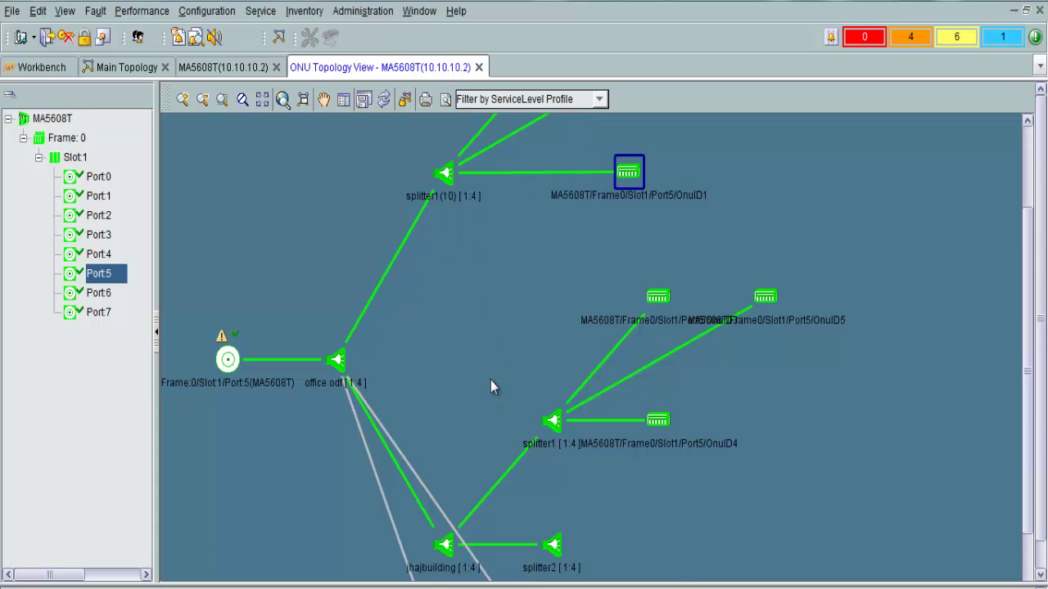
scroll(489, 392, "down", 2)
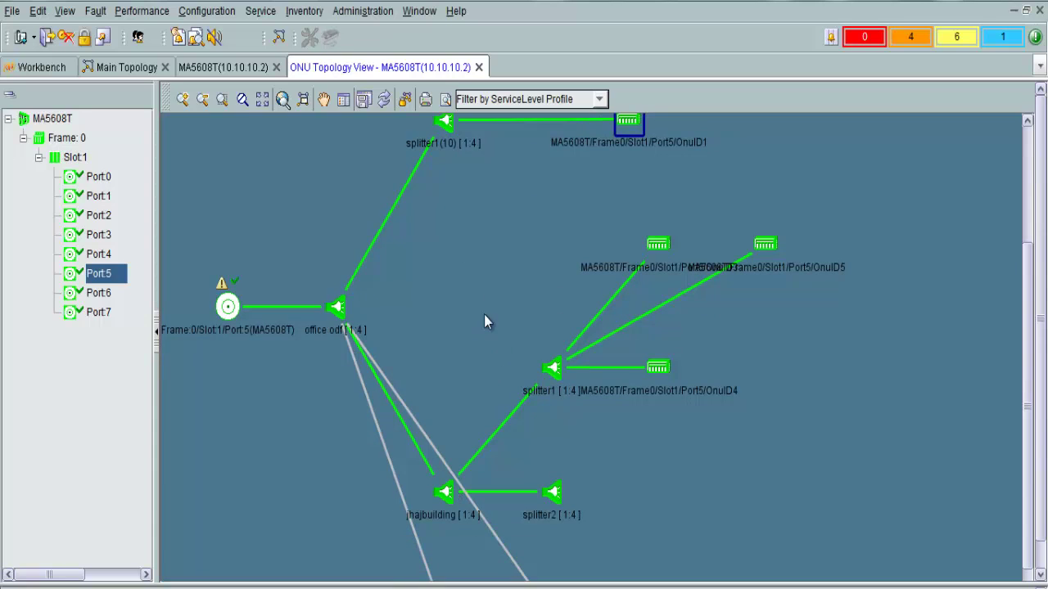
Examine the attributes of splitter1(10) and its available split ratios, and close them without changing anything.
scroll(481, 315, "up", 4)
left_click(447, 228)
right_click(449, 229)
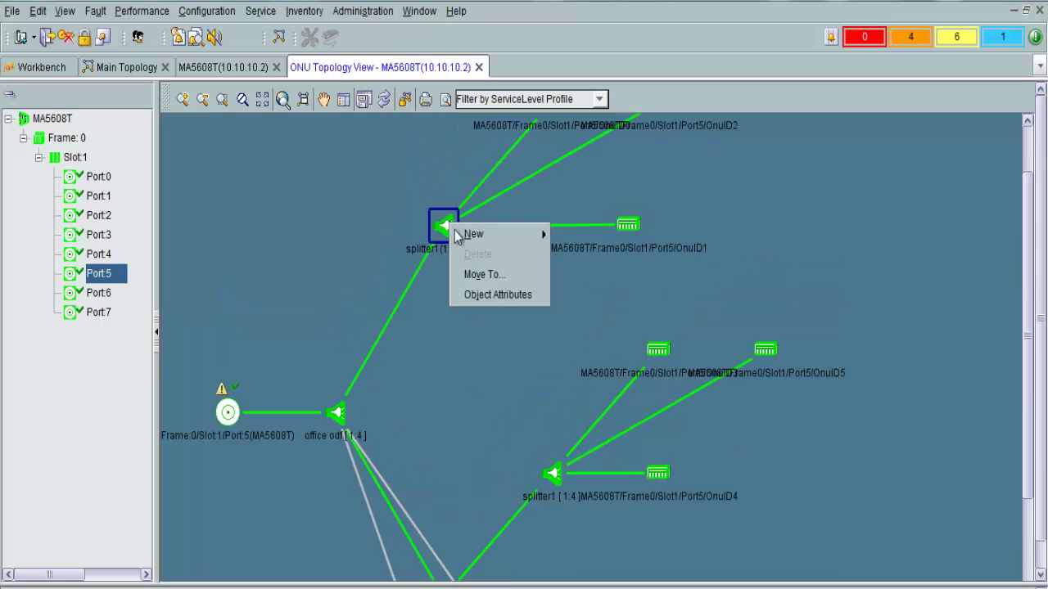
left_click(488, 297)
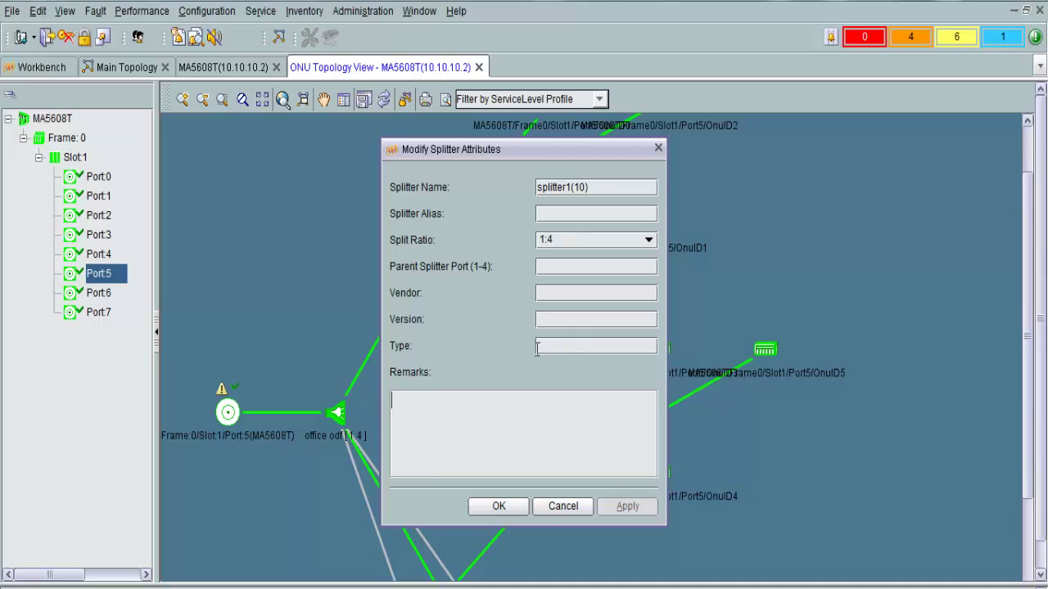
left_click(583, 248)
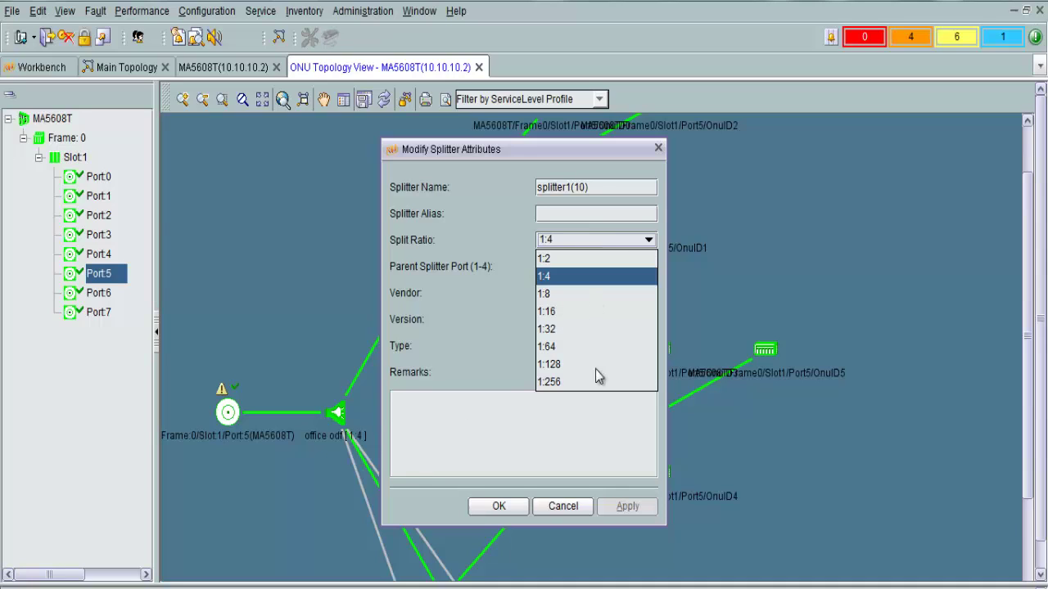
left_click(482, 315)
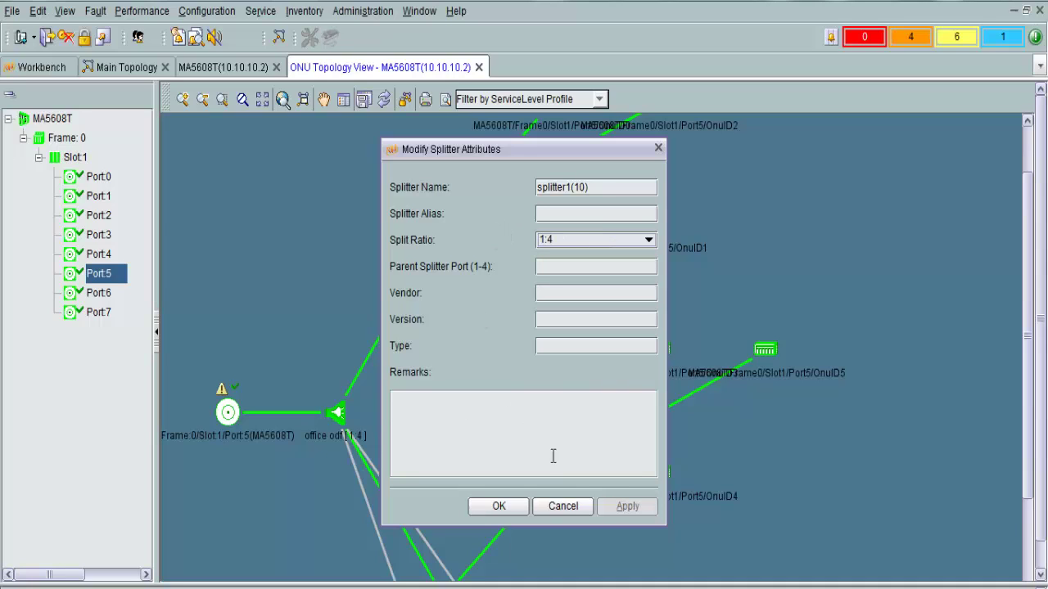
left_click(573, 508)
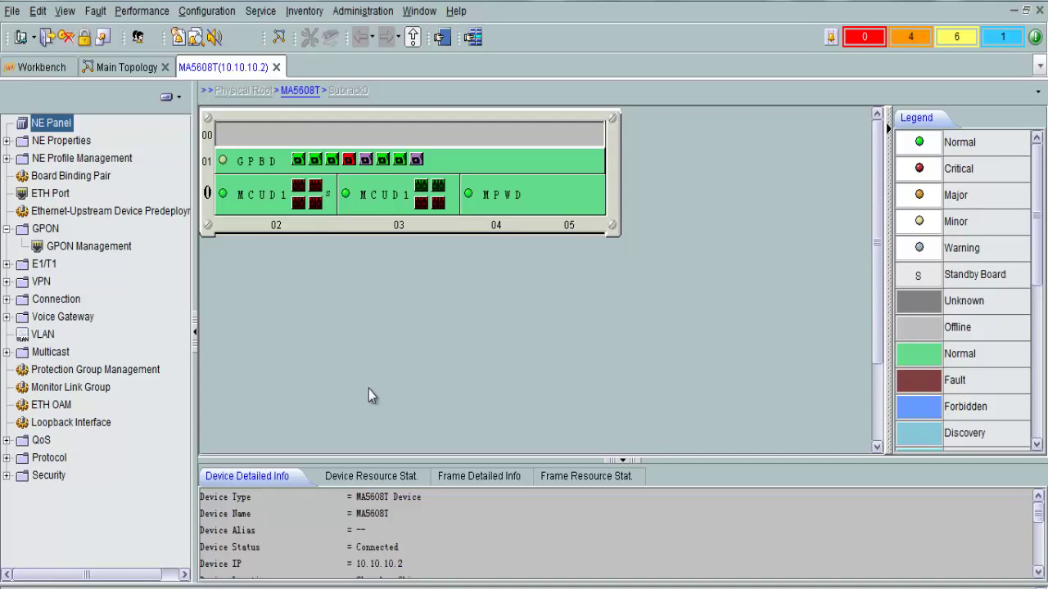
Open access profile management and view the GPON line, GPON service and traffic profiles.
left_click(206, 10)
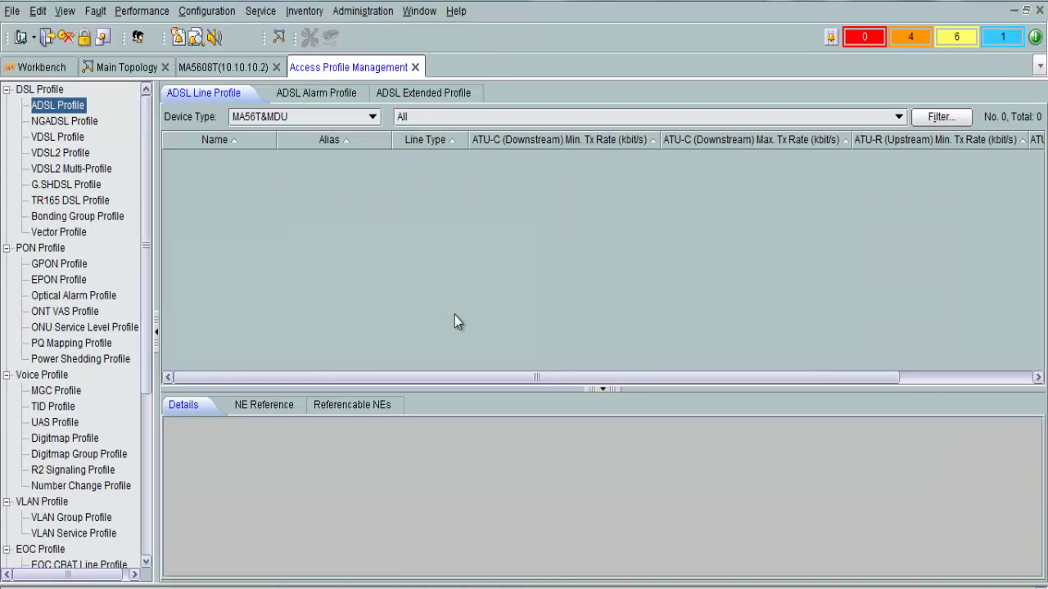
left_click(59, 264)
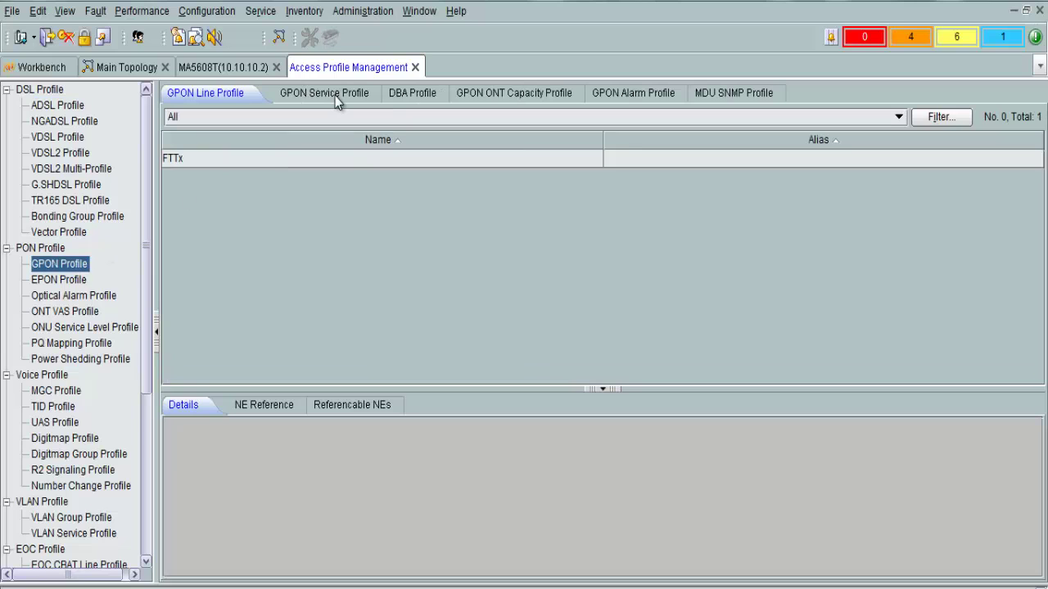
left_click(335, 95)
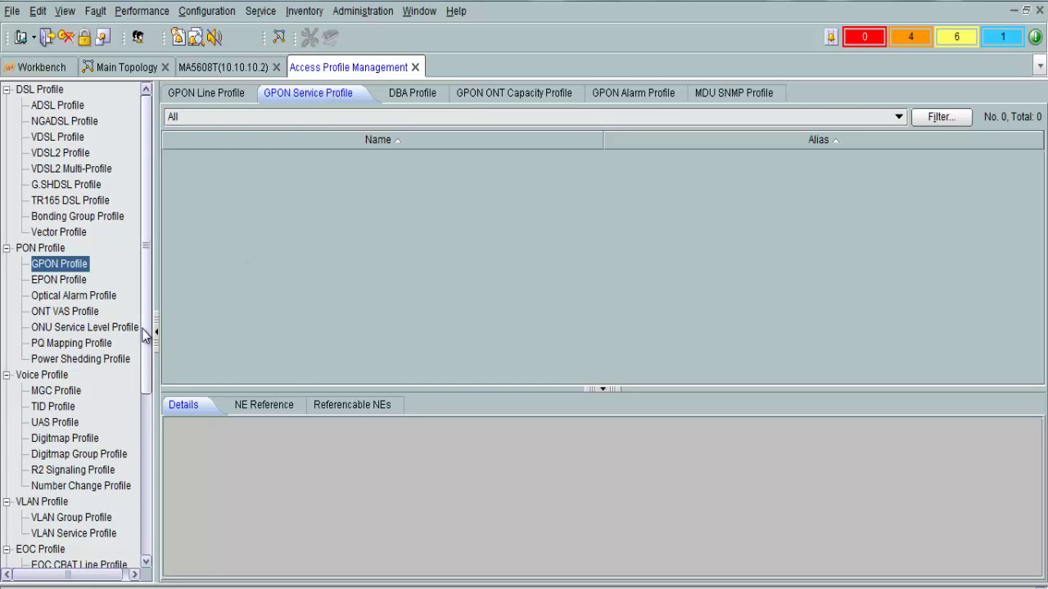
scroll(138, 412, "down", 3)
scroll(136, 412, "down", 1)
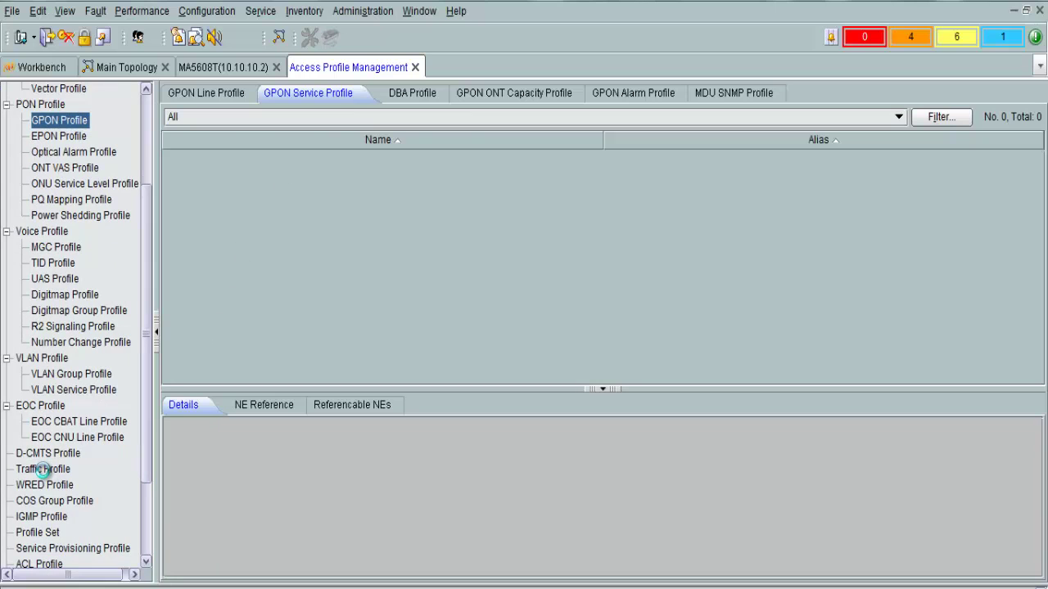
left_click(43, 469)
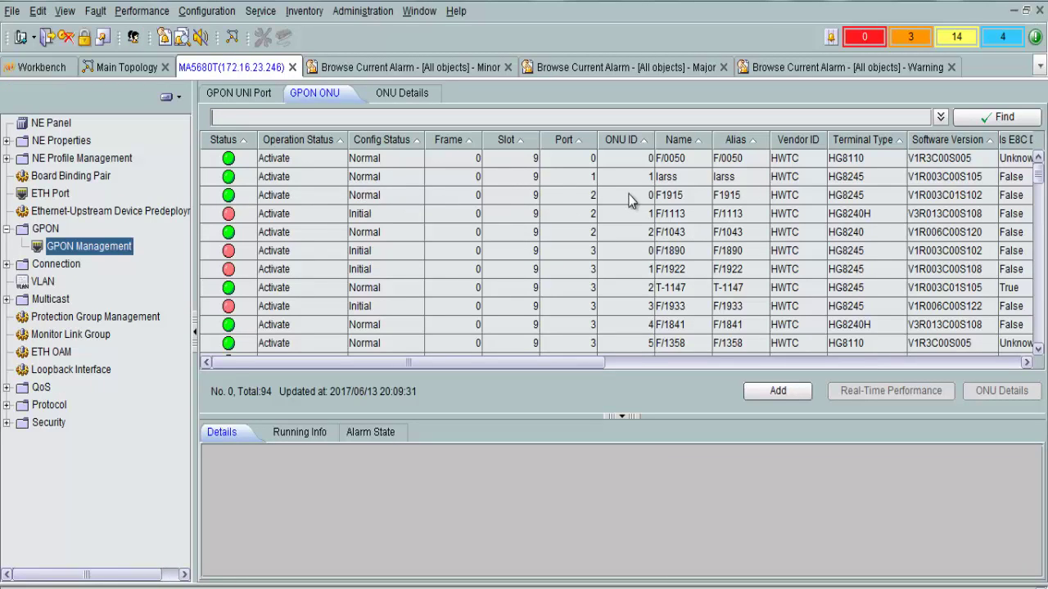
Monitor the real-time upstream and downstream rates of the MA5680T's ONU ID 0 on Frame:0/Slot:9/Port:0, and close the monitor.
left_click(541, 162)
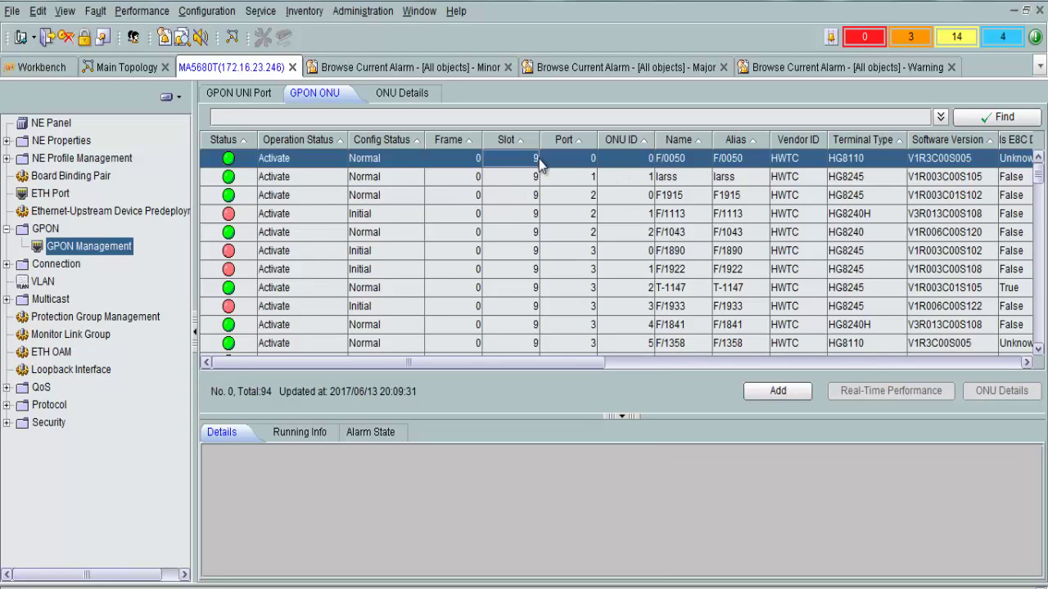
left_click(886, 391)
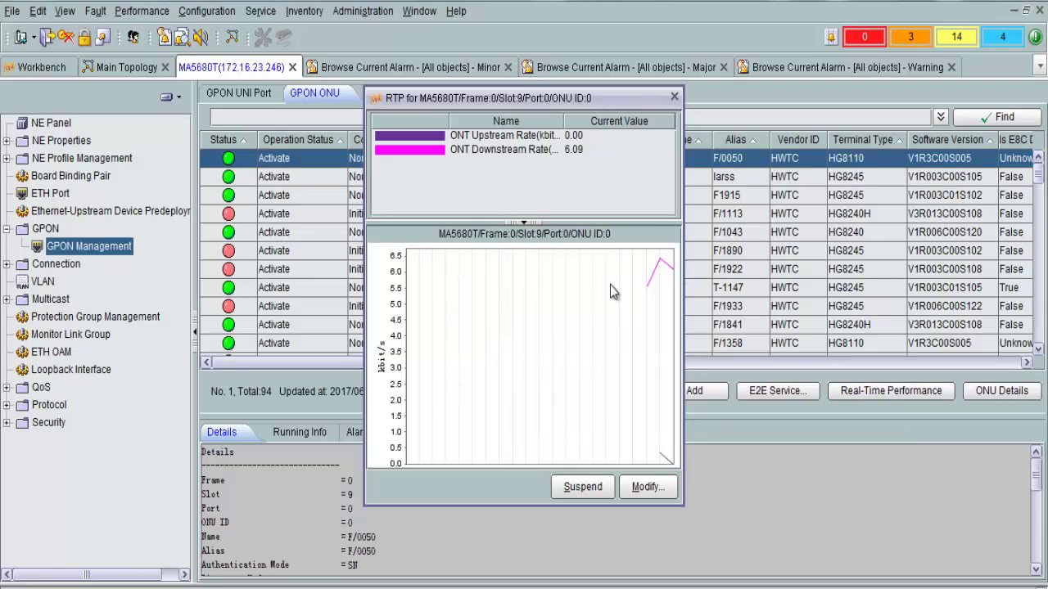
left_click(673, 98)
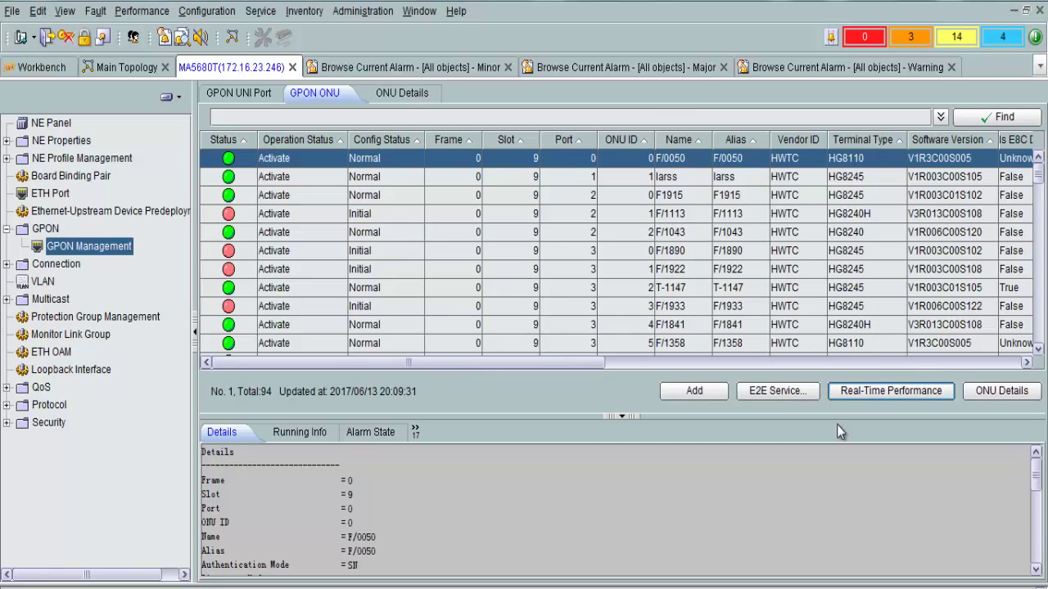
Examine the end-to-end service view of the MA5680T's ONU 0/9/0/0, enlarging the diagram area, and close it.
left_click(777, 390)
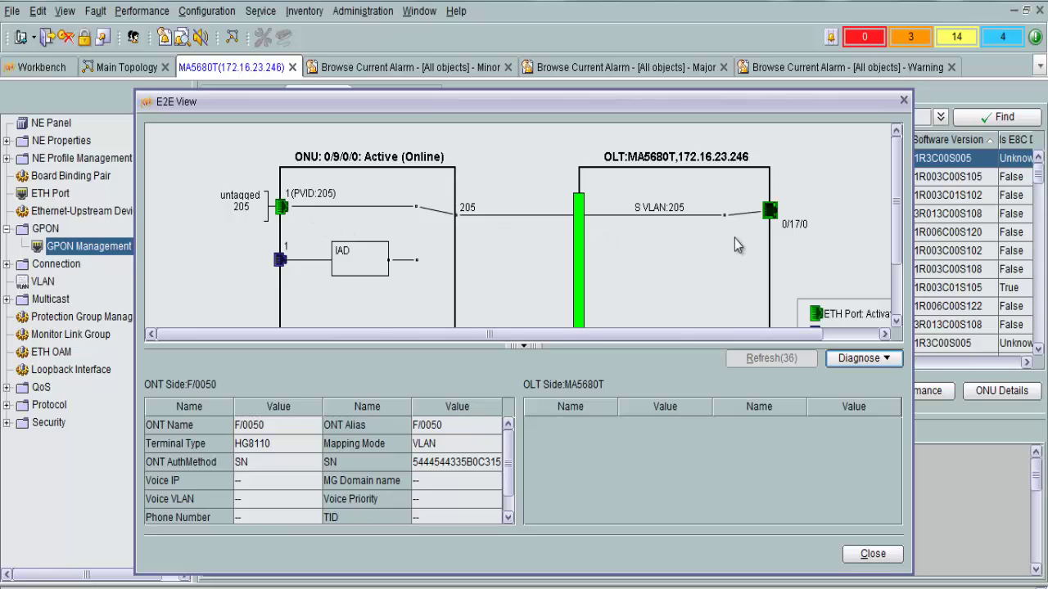
scroll(892, 194, "down", 1)
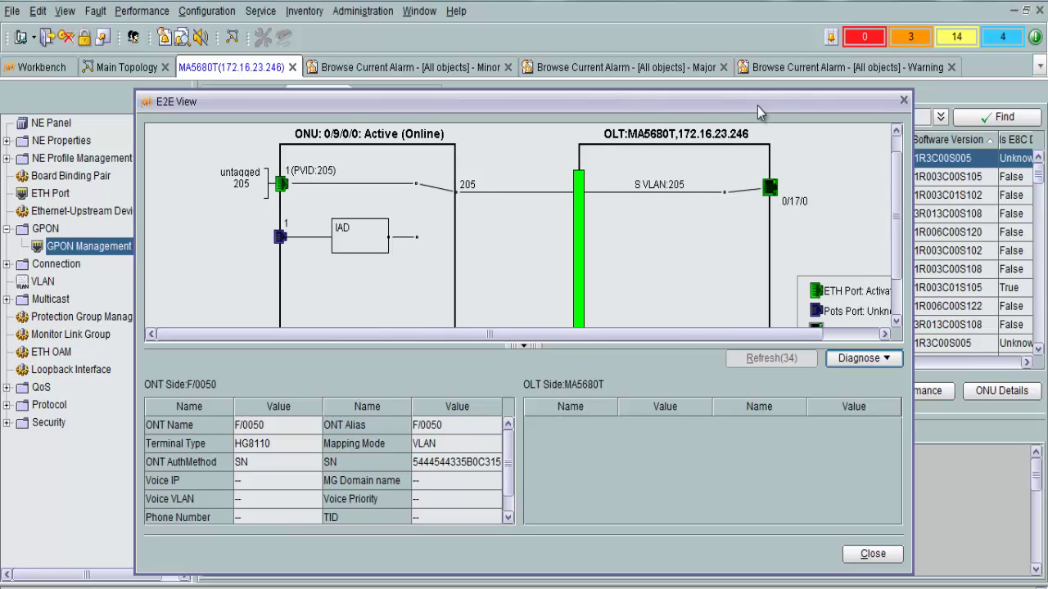
mouse_move(753, 90)
left_mouse_down()
mouse_move(759, 47)
mouse_move(757, 85)
left_mouse_up()
left_click_drag(711, 343, 709, 411)
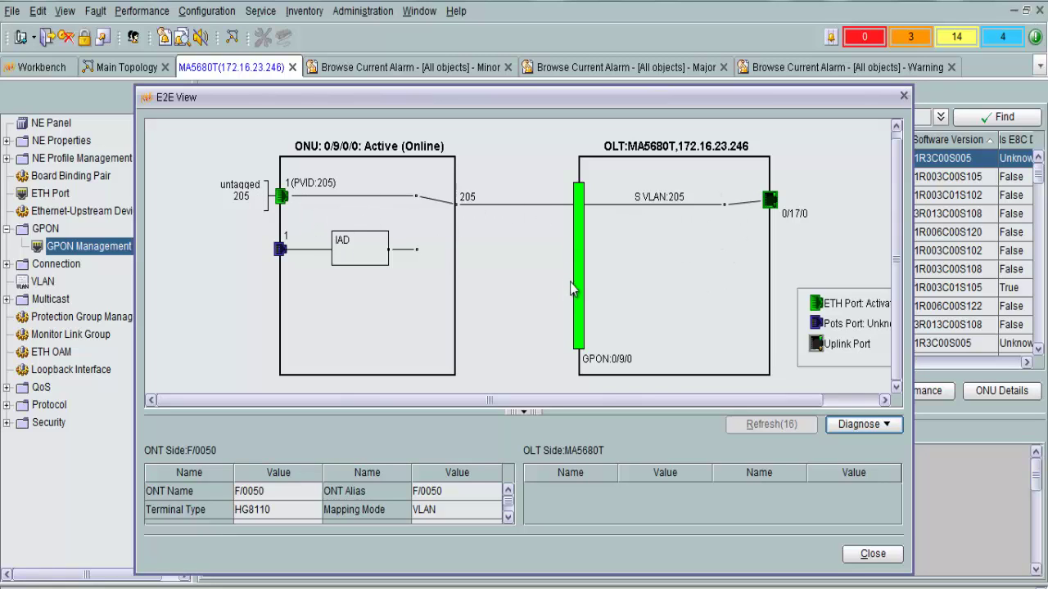
left_click(905, 97)
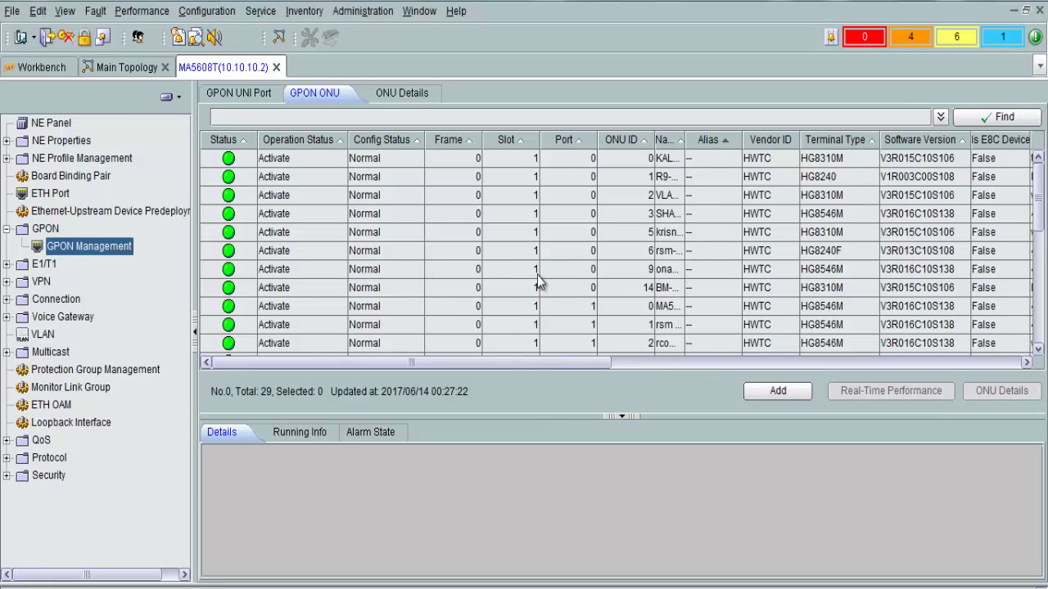
Query the learned MAC addresses of the MA5608T's ONU ID 0 on Frame 0, Slot 1, Port 0, review the list and close it.
left_click(444, 158)
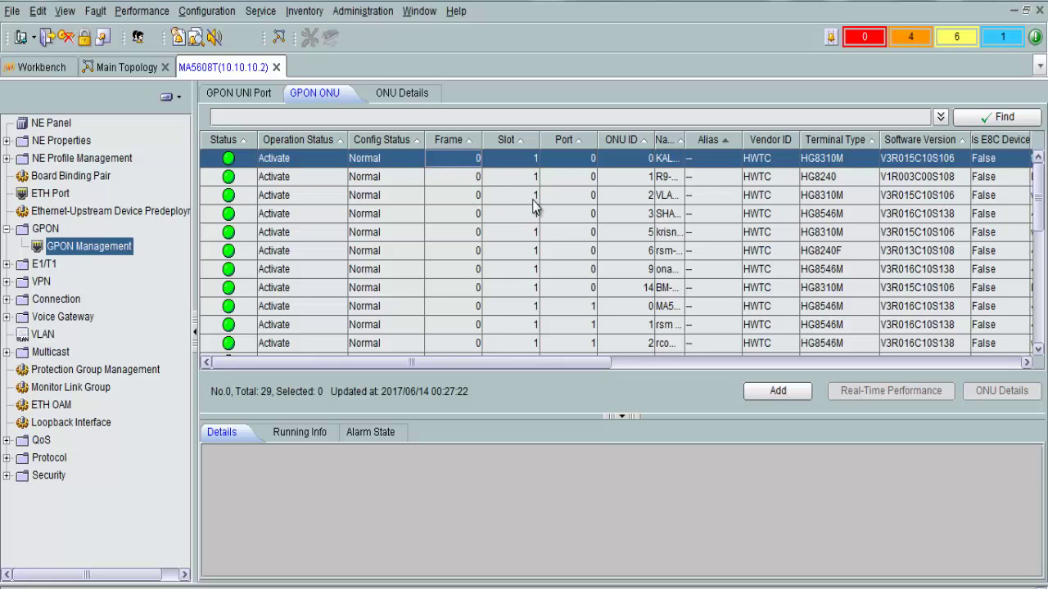
right_click(580, 286)
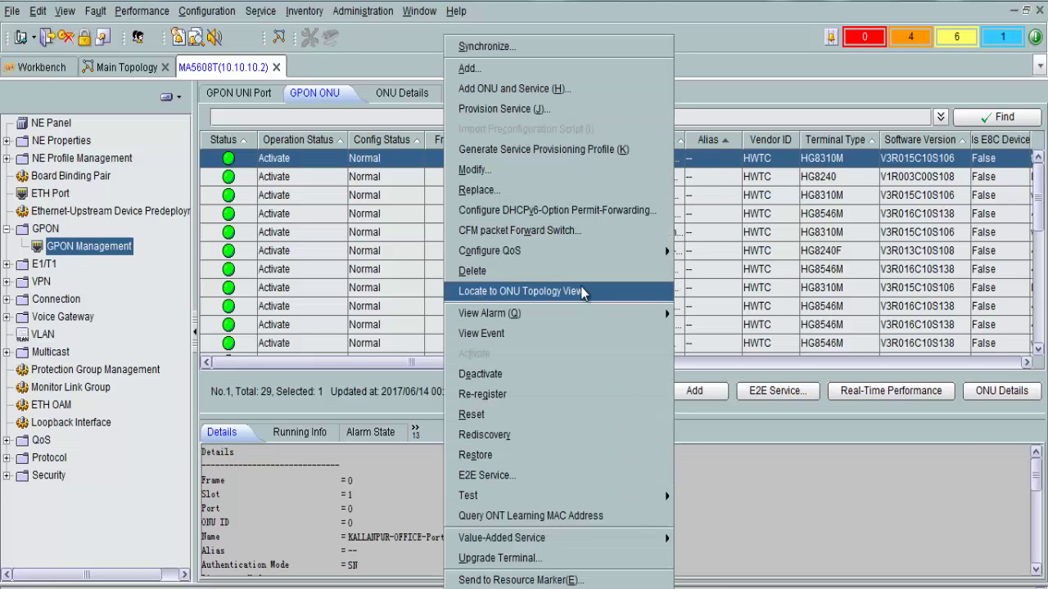
left_click(620, 524)
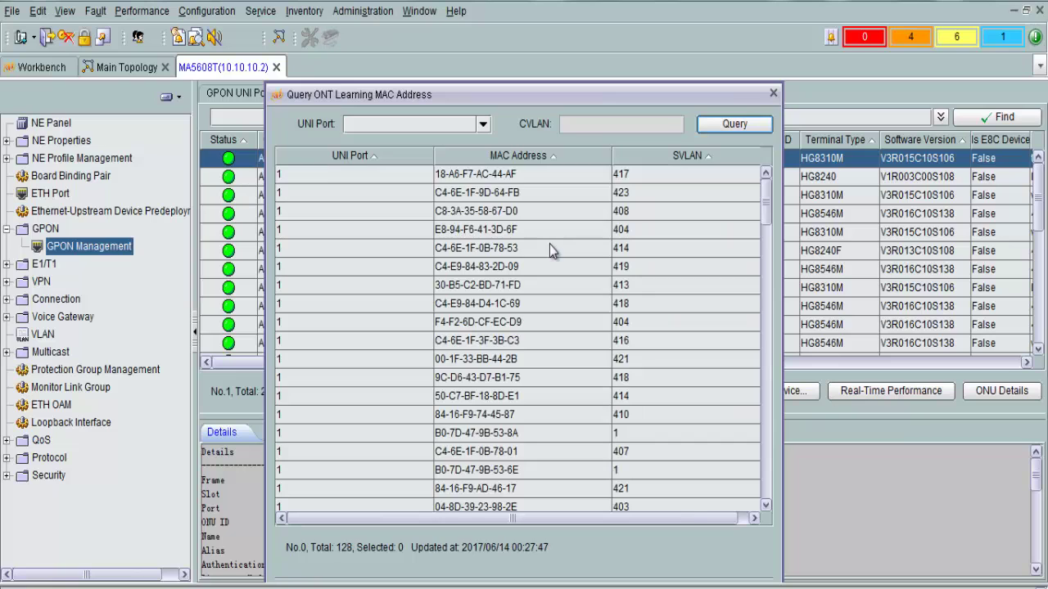
scroll(767, 223, "down", 2)
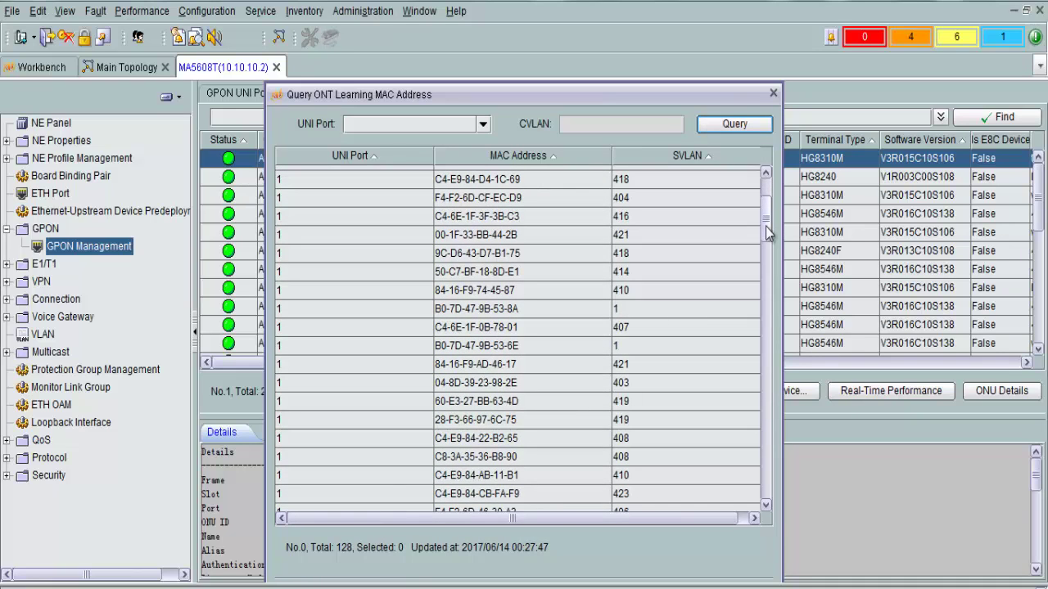
left_click_drag(767, 233, 760, 474)
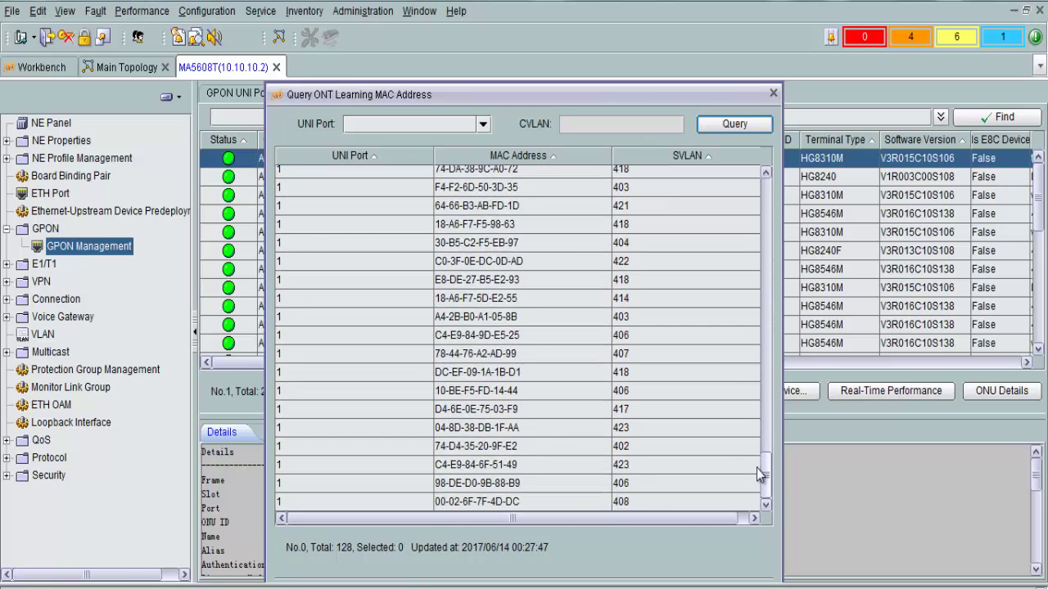
left_click(772, 93)
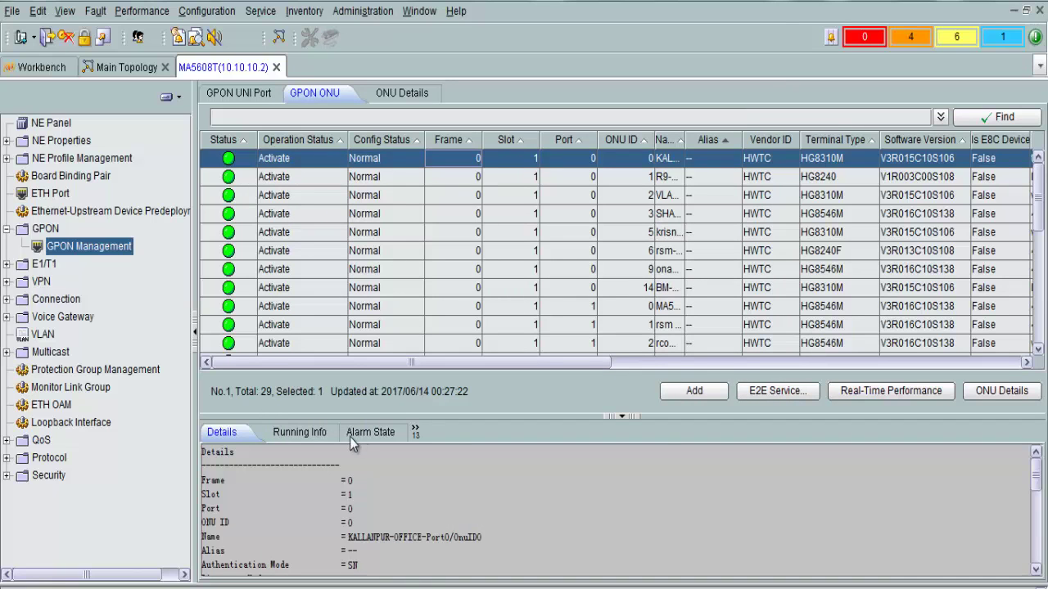
Examine the selected ONU's running information, including its expanded version information and ONT online duration, in an enlarged details area.
left_click(308, 435)
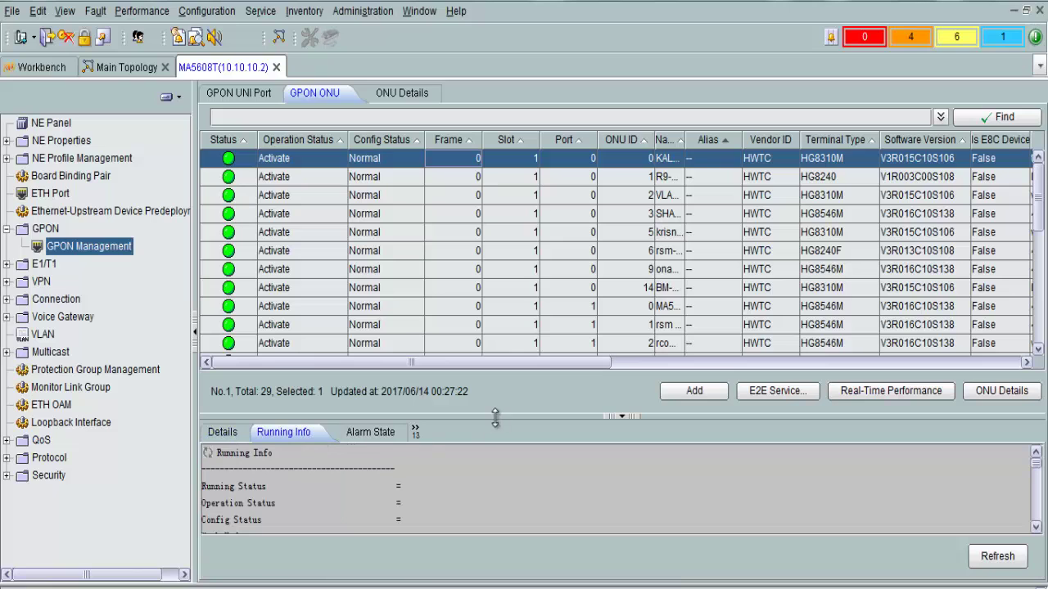
left_click_drag(506, 297, 506, 286)
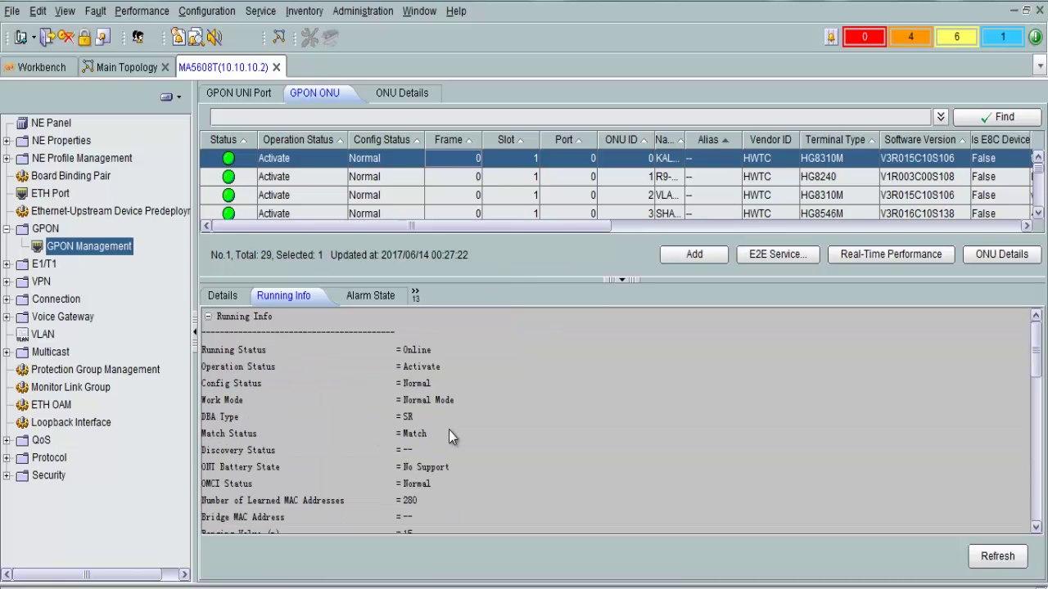
scroll(421, 410, "down", 3)
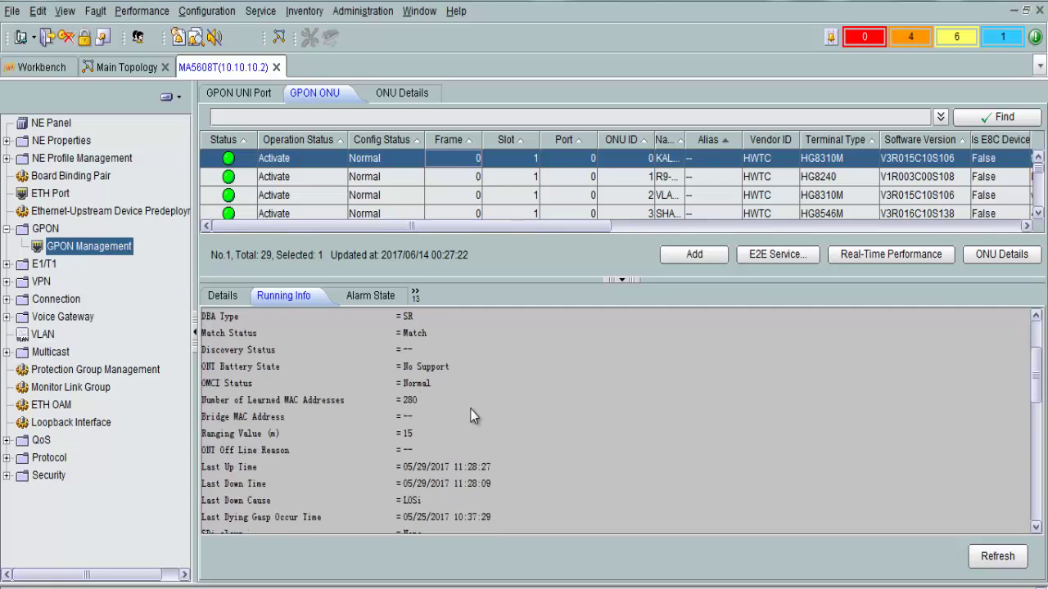
scroll(471, 416, "down", 10)
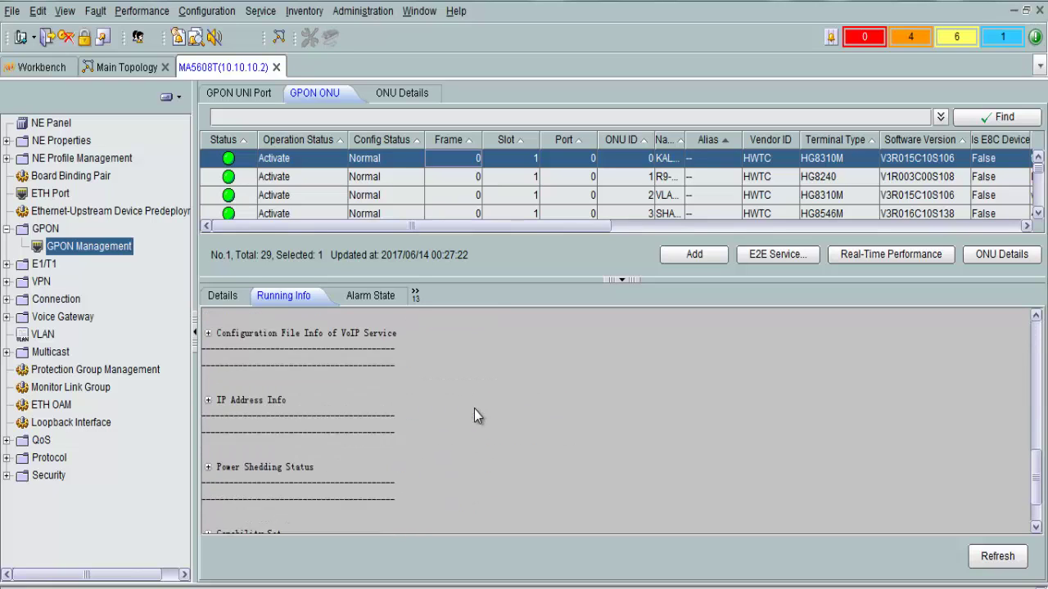
scroll(468, 410, "up", 3)
scroll(348, 451, "down", 3)
scroll(342, 454, "up", 3)
scroll(327, 444, "up", 3)
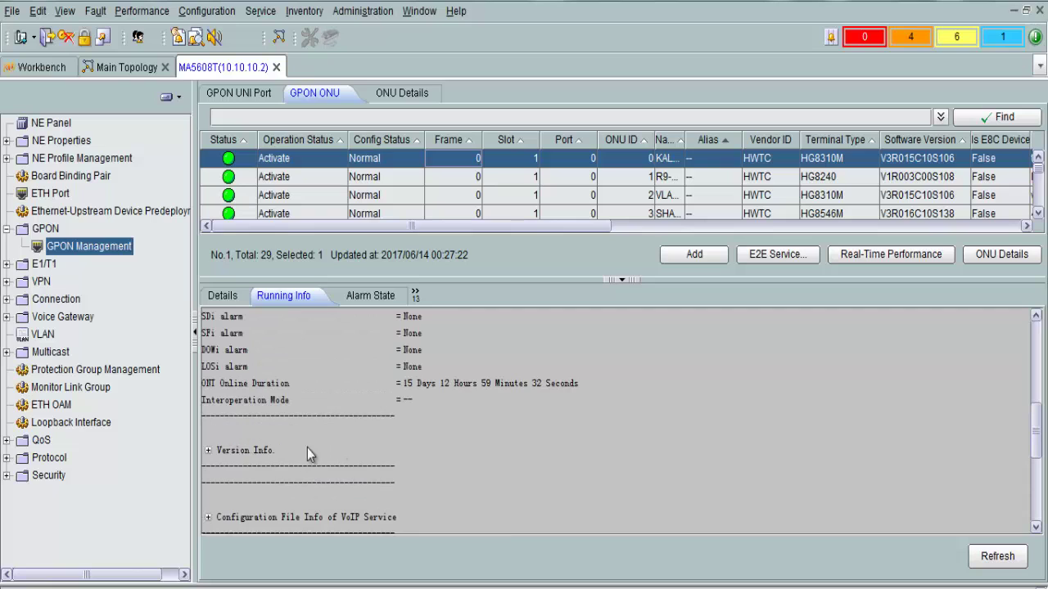
left_click(241, 450)
scroll(406, 427, "down", 3)
scroll(409, 425, "up", 3)
left_click(408, 385)
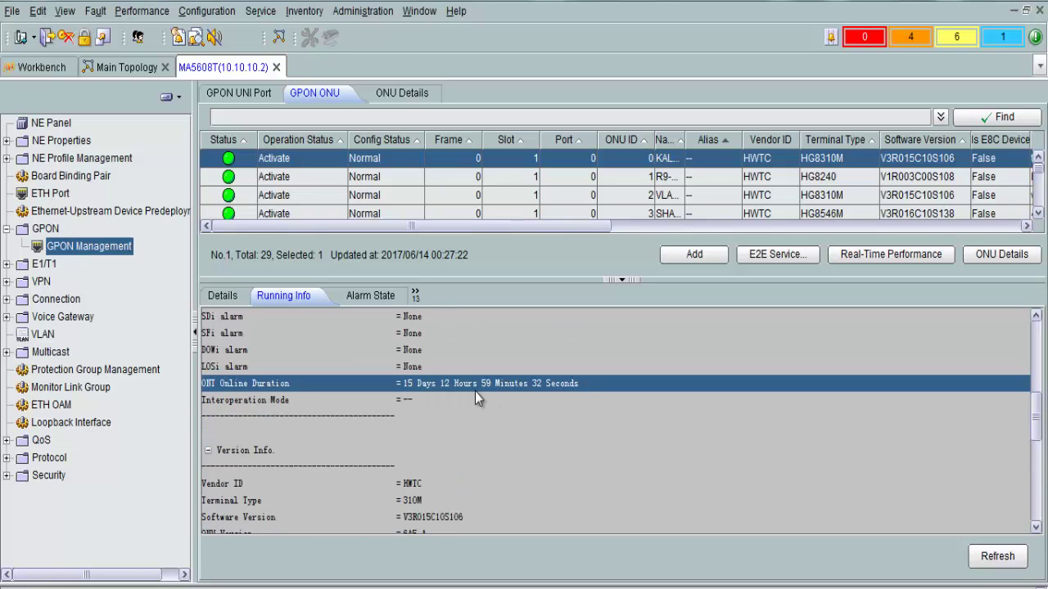
Examine the ONU's Rx optical power and the OLT Rx ONU optical power, and view its UNI port and service port information.
left_click(366, 295)
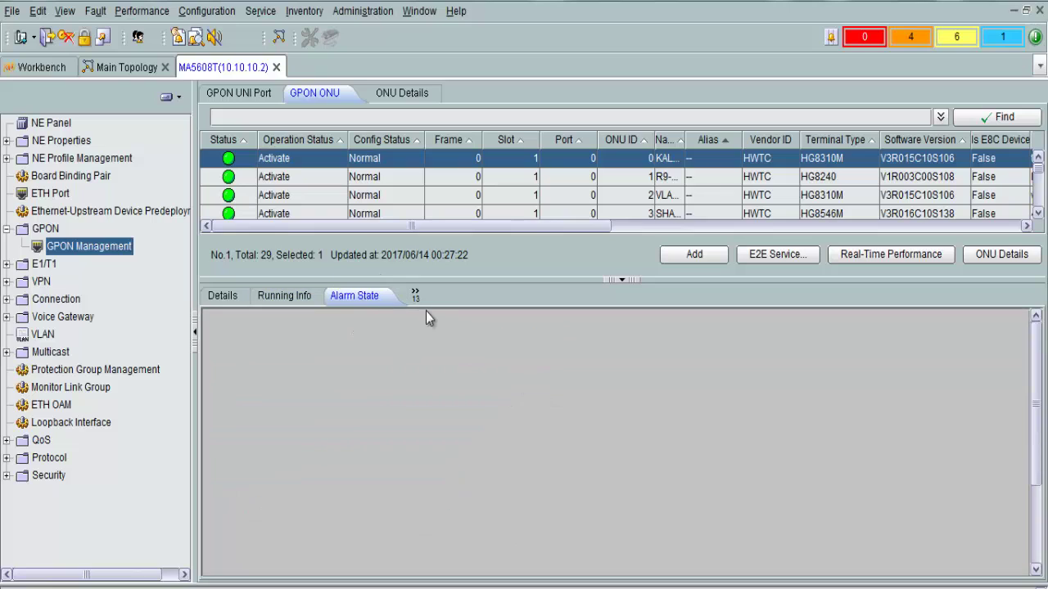
left_click(514, 317)
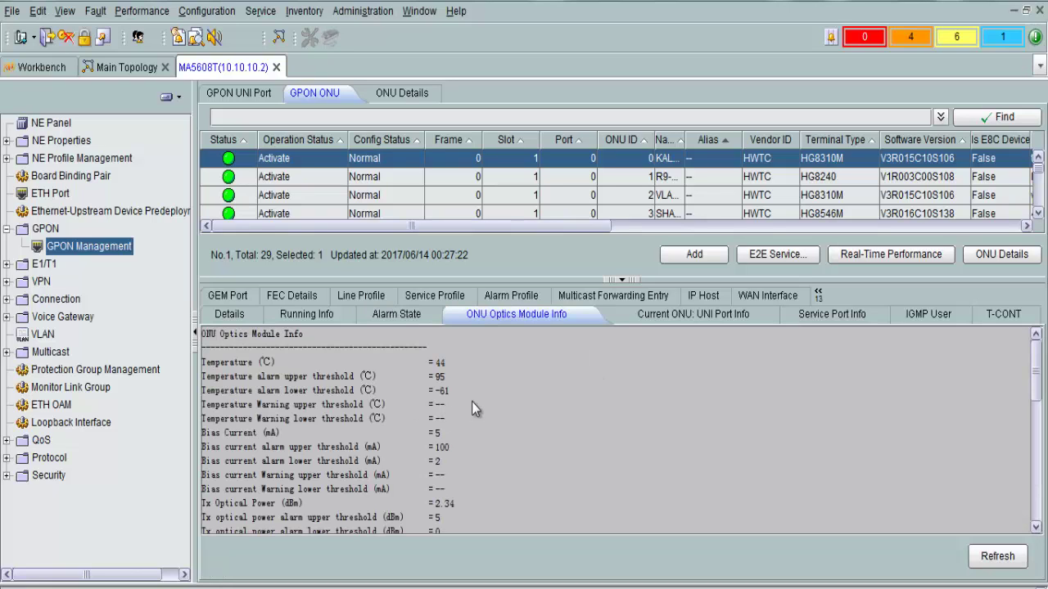
scroll(472, 401, "down", 1)
scroll(483, 468, "down", 2)
left_click(409, 449)
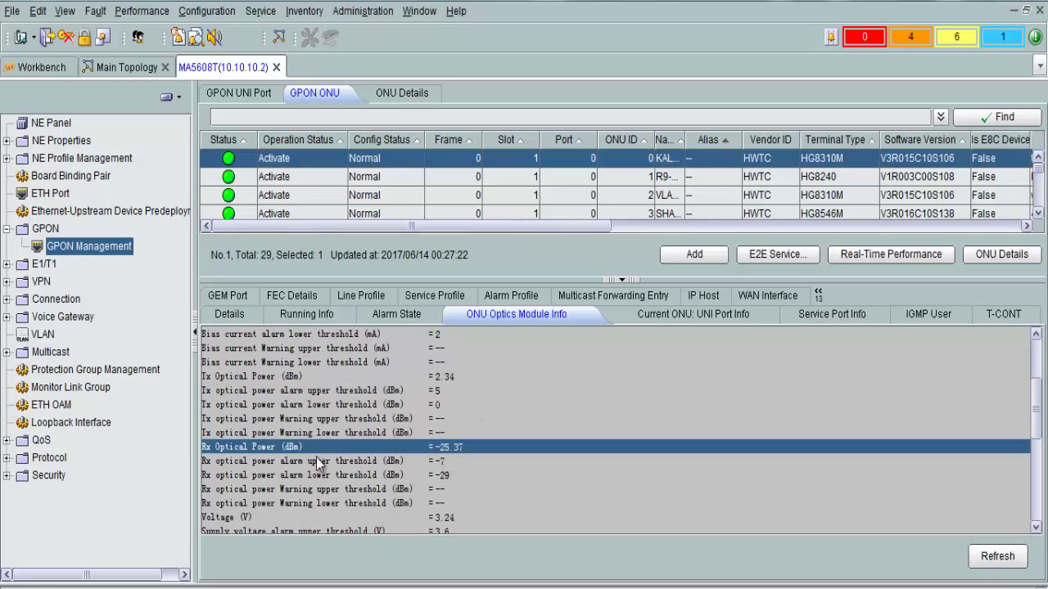
scroll(467, 470, "down", 2)
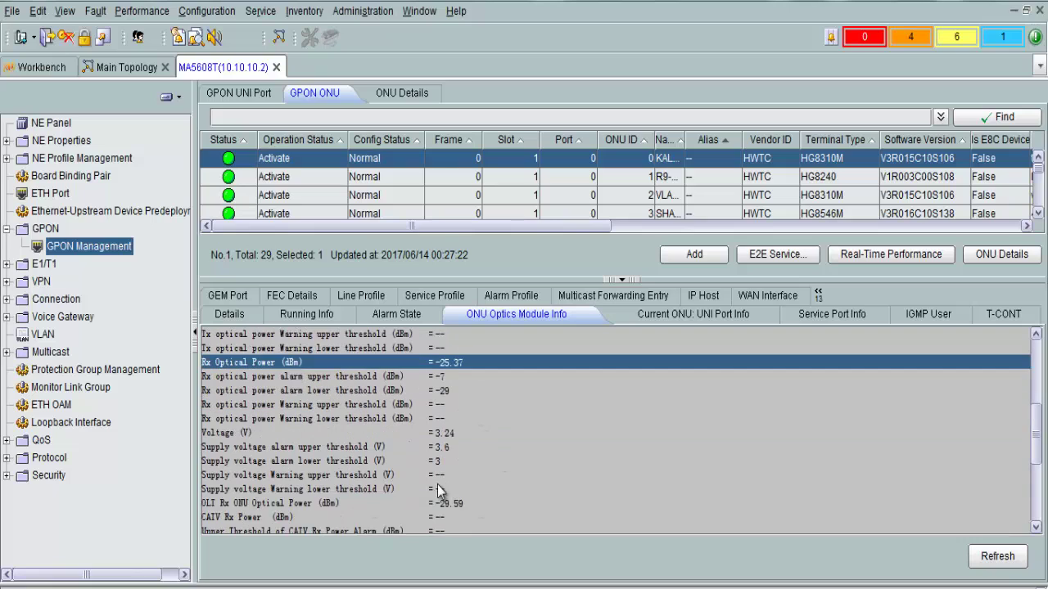
left_click(231, 505)
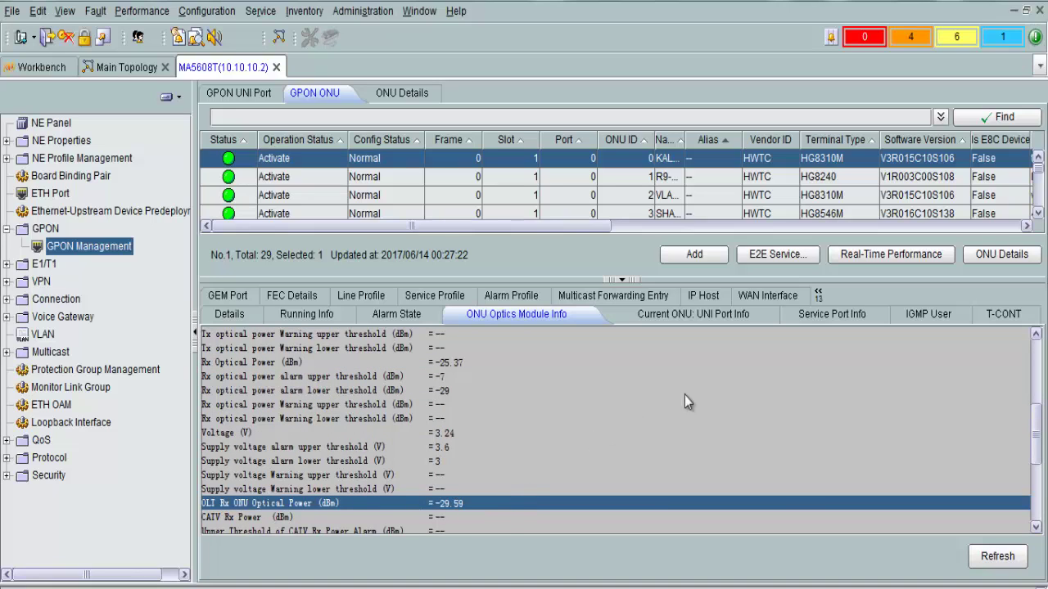
left_click(707, 316)
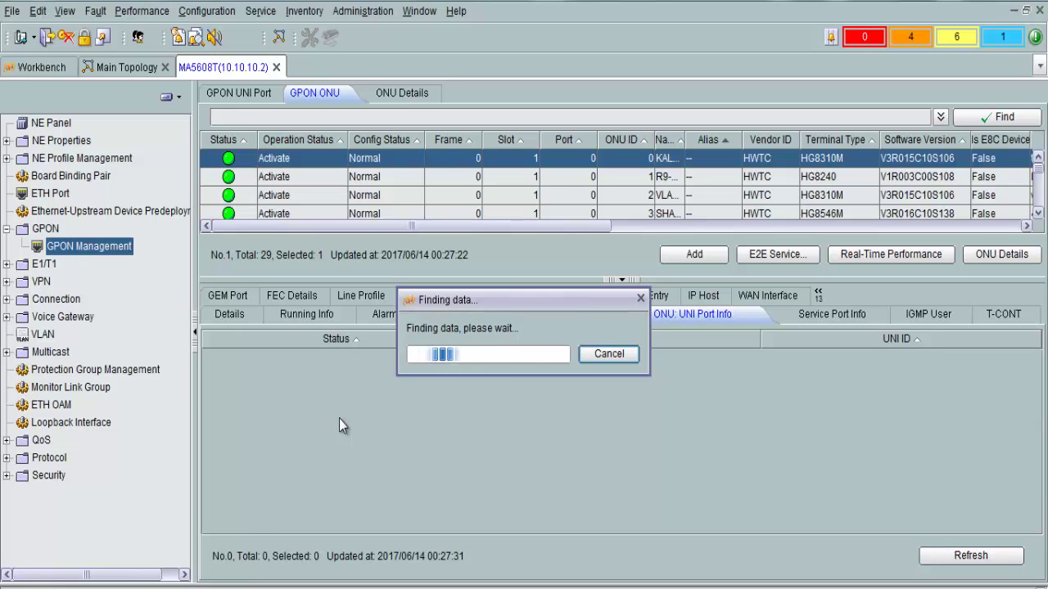
left_click(838, 318)
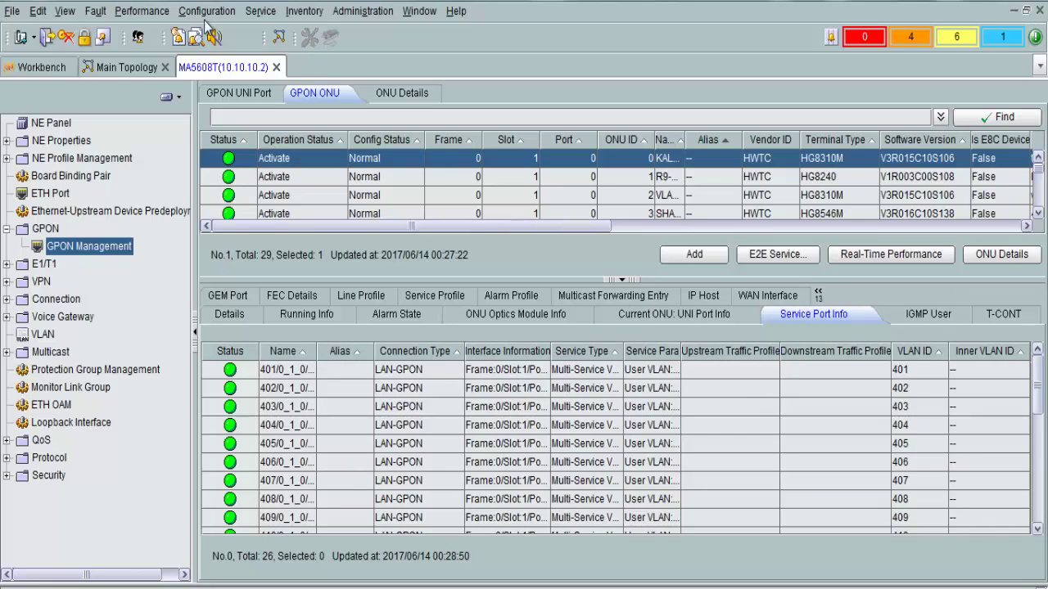
Open the physical inventory and query the ONU inventory for the MA5608T device.
left_click(305, 12)
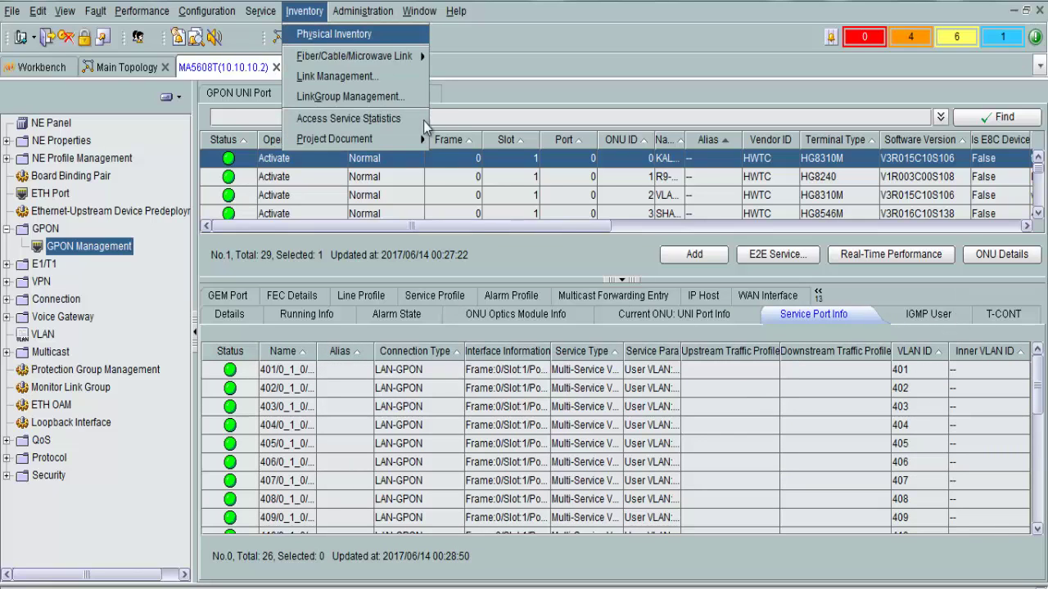
key("Return")
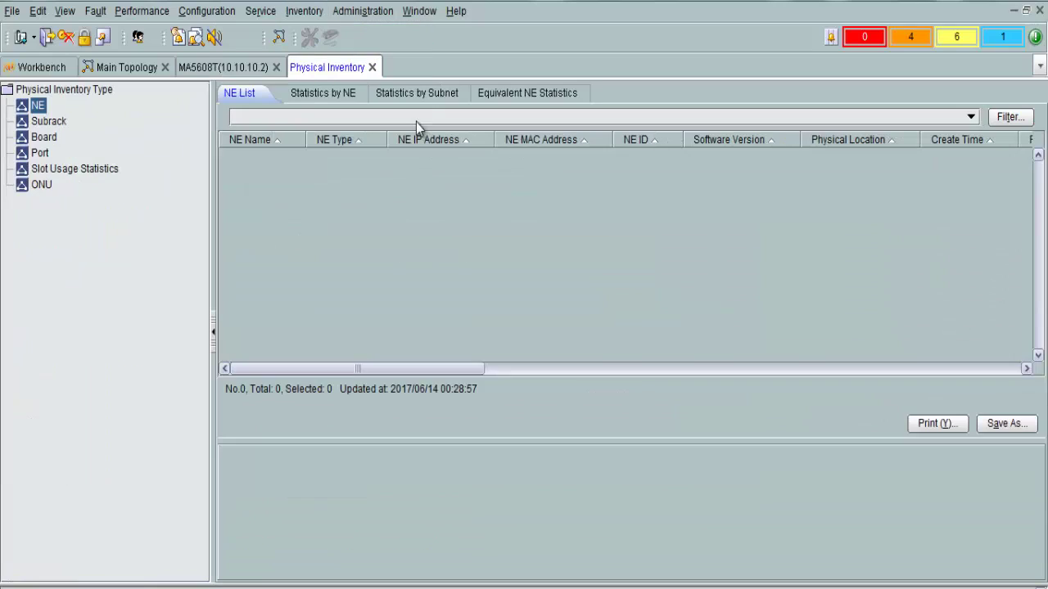
left_click(45, 187)
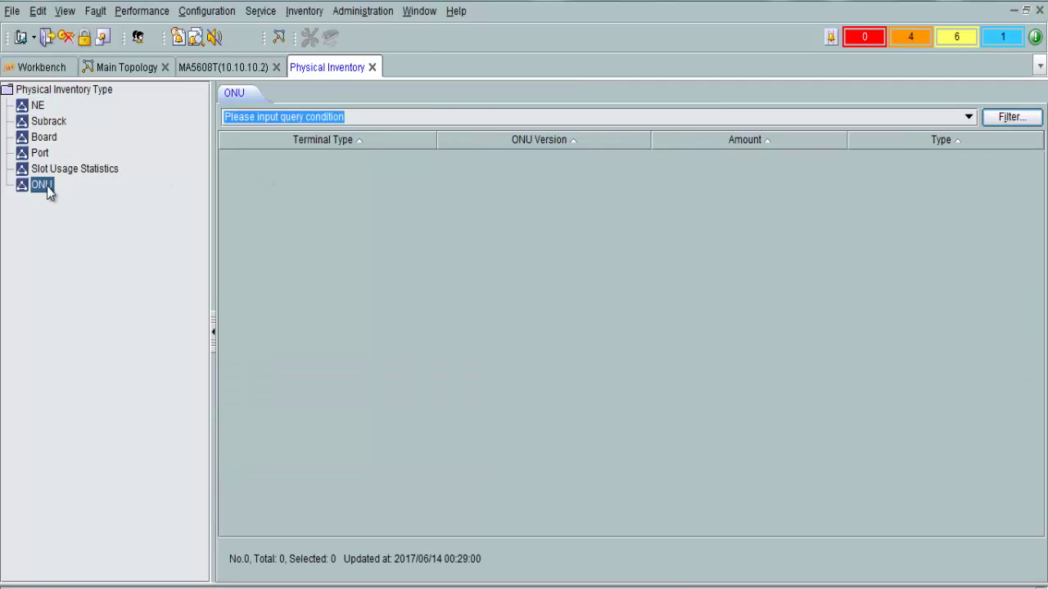
left_click(1009, 117)
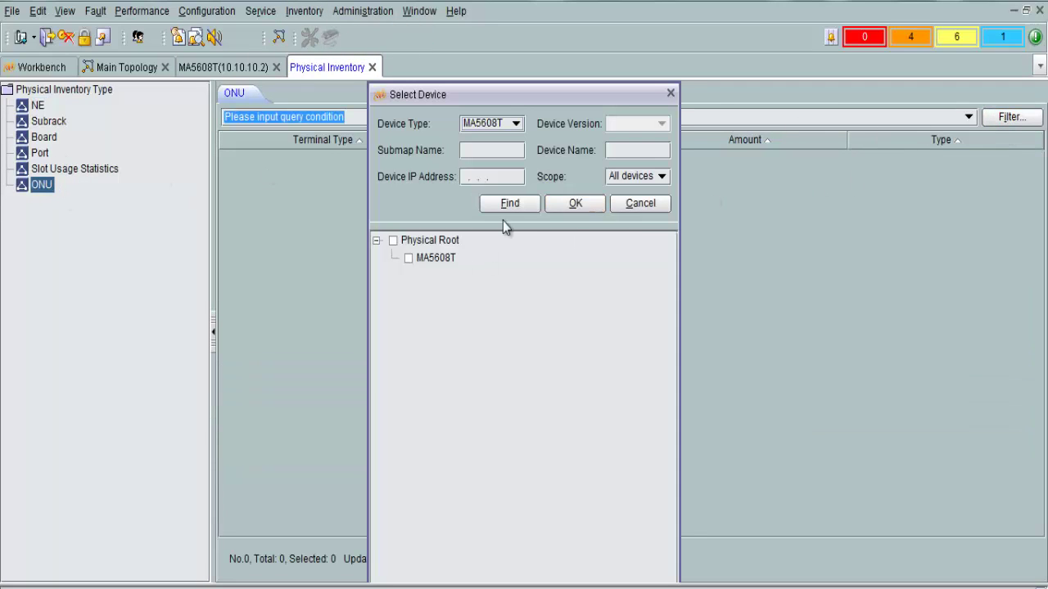
left_click(455, 259)
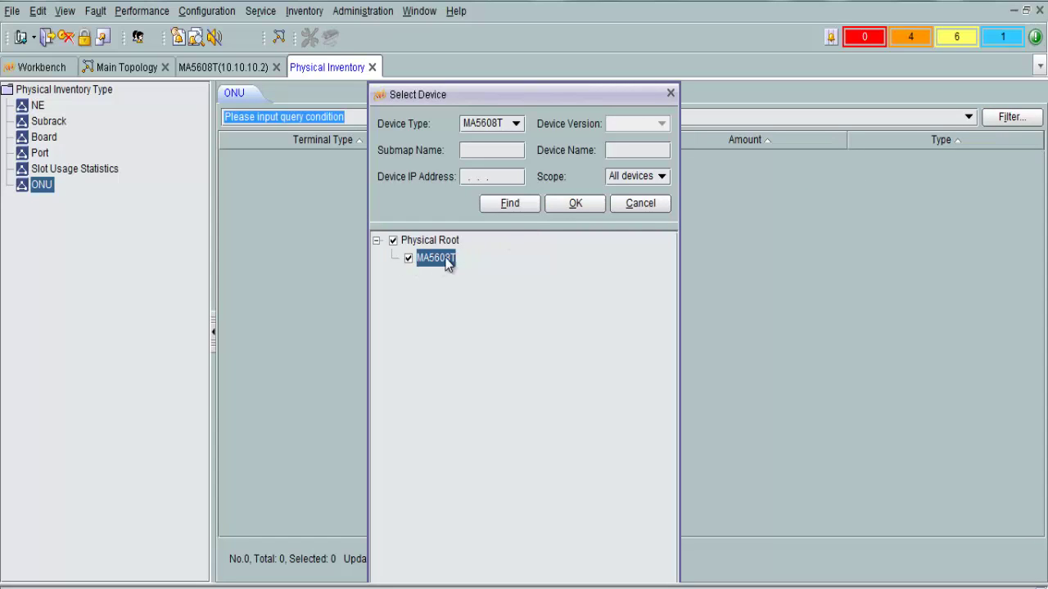
left_click(579, 204)
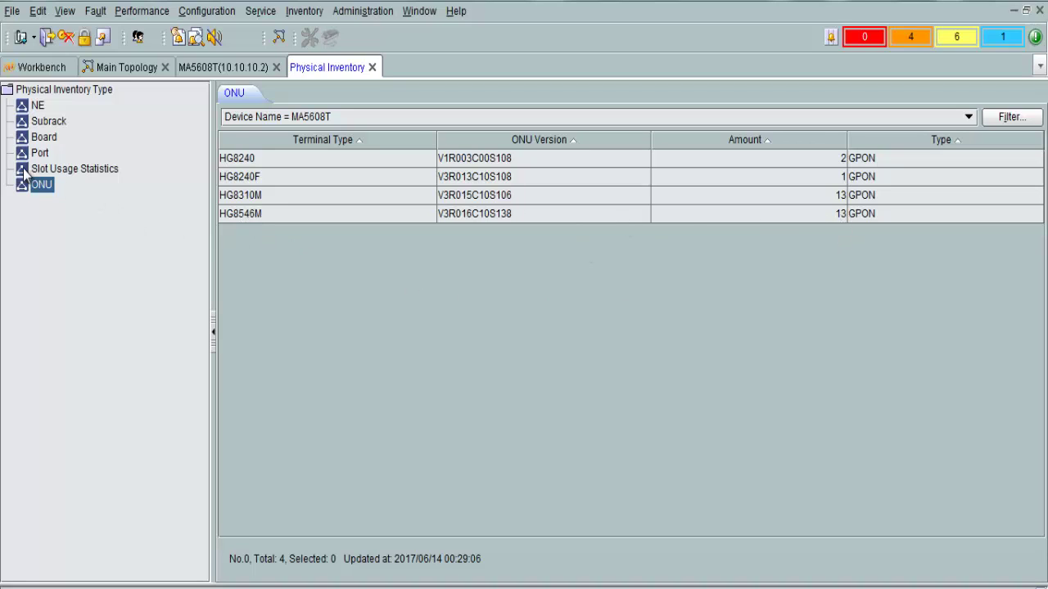
left_click(43, 139)
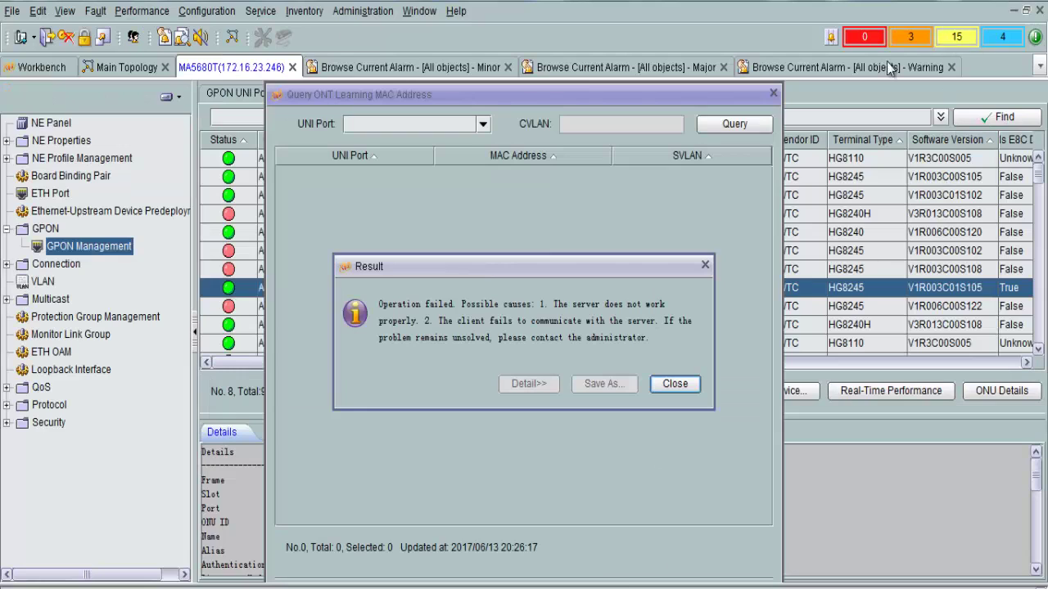
Dismiss the query result message and close the learned MAC address query for the MA5680T's ONU ID 2 on Slot 9, Port 3.
left_click(686, 387)
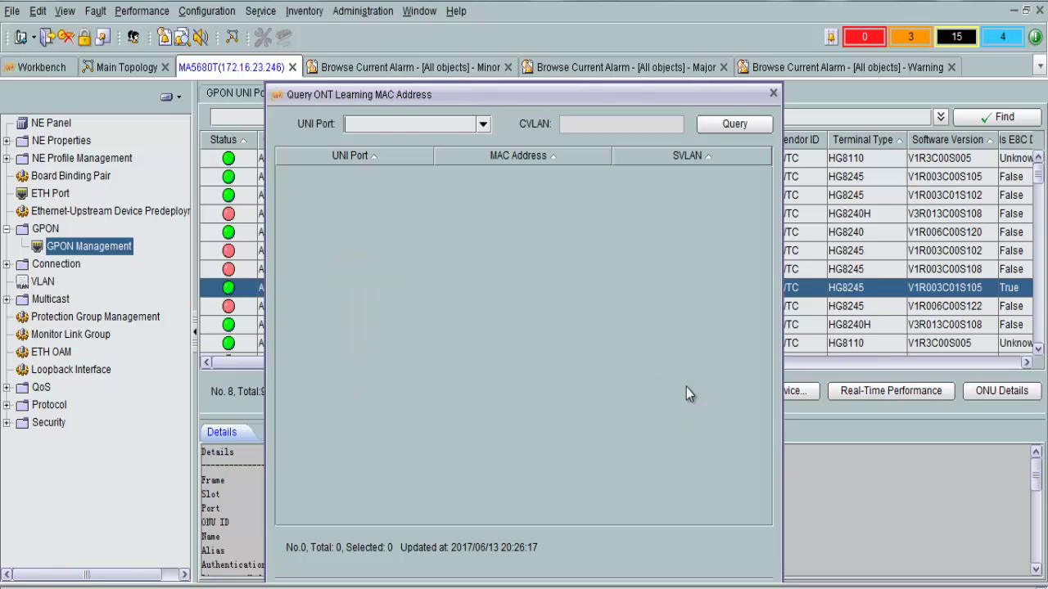
left_click(772, 94)
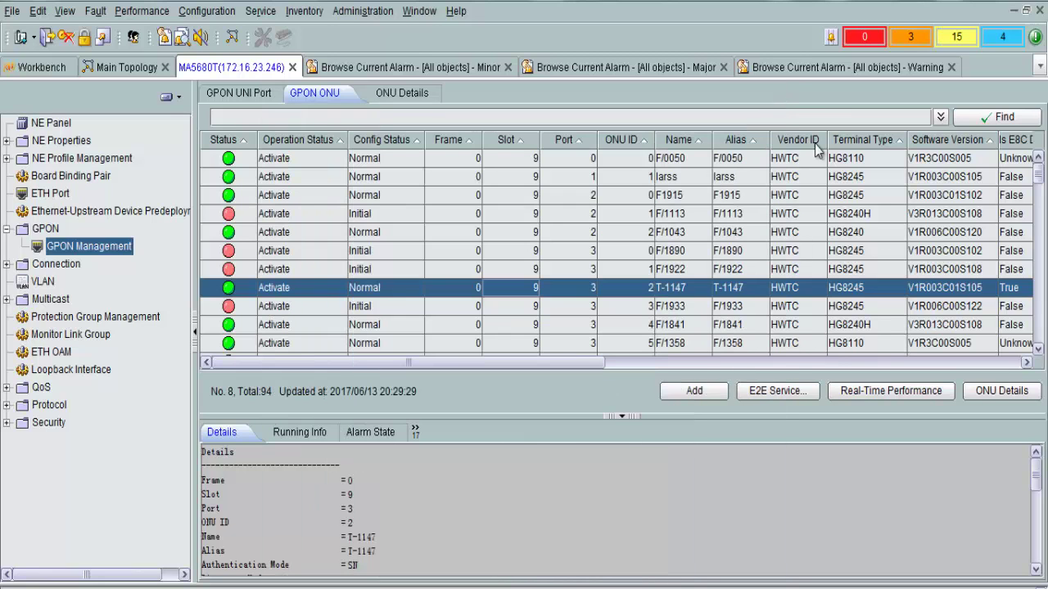
Browse the current minor alarms, examine the dying-gasp alarm for Slot 9, Port 12, ONU ID 0, and return to the MA5680T's ONU list.
left_click(958, 38)
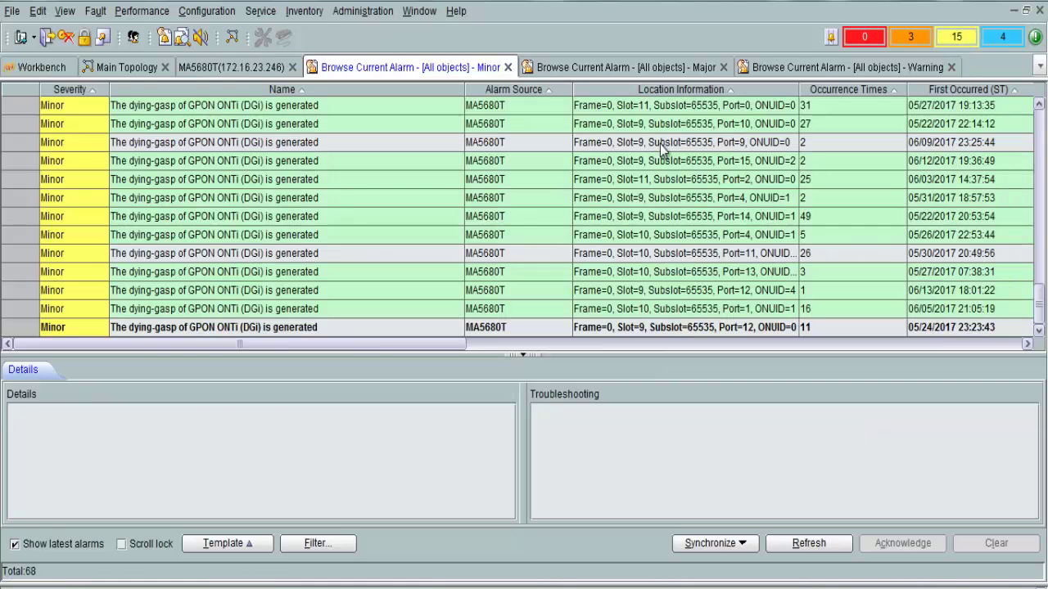
left_click(179, 330)
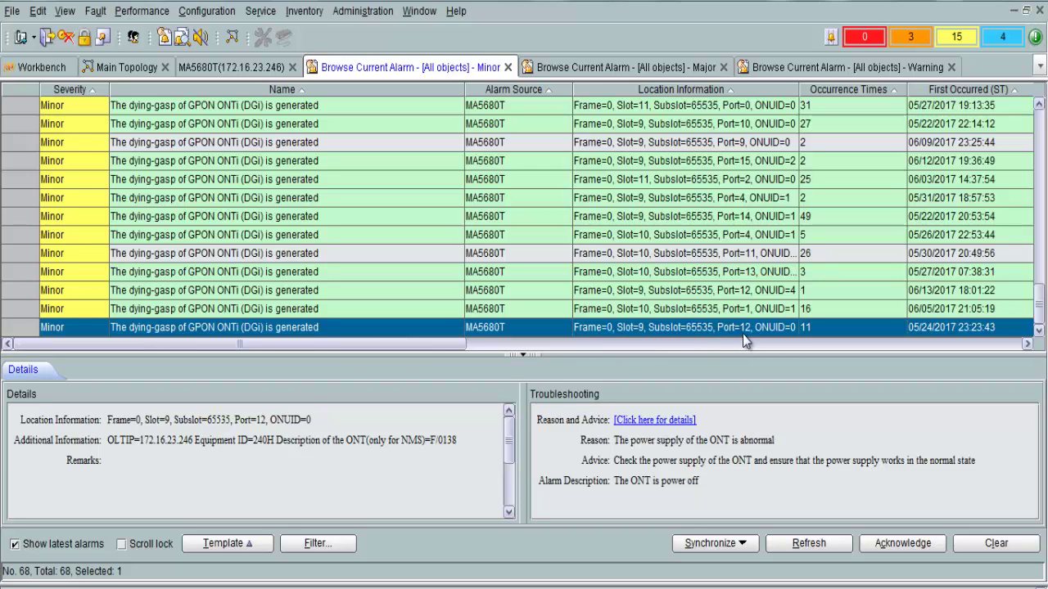
left_click(242, 69)
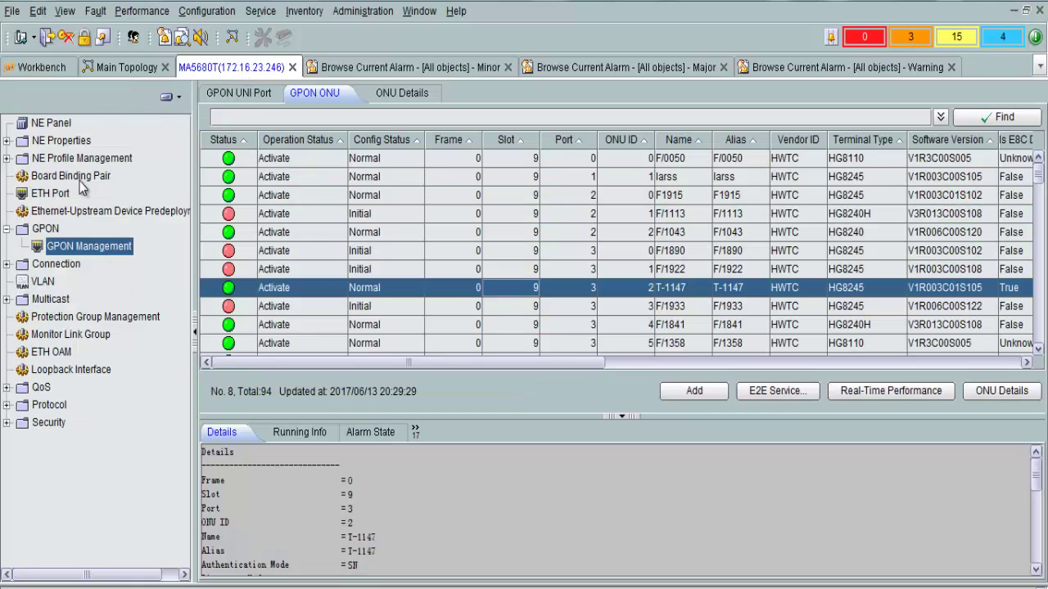
Open the ONU topology view of the MA5680T from the main topology and display the splitter topology of Slot 9, Port 12.
left_click(131, 68)
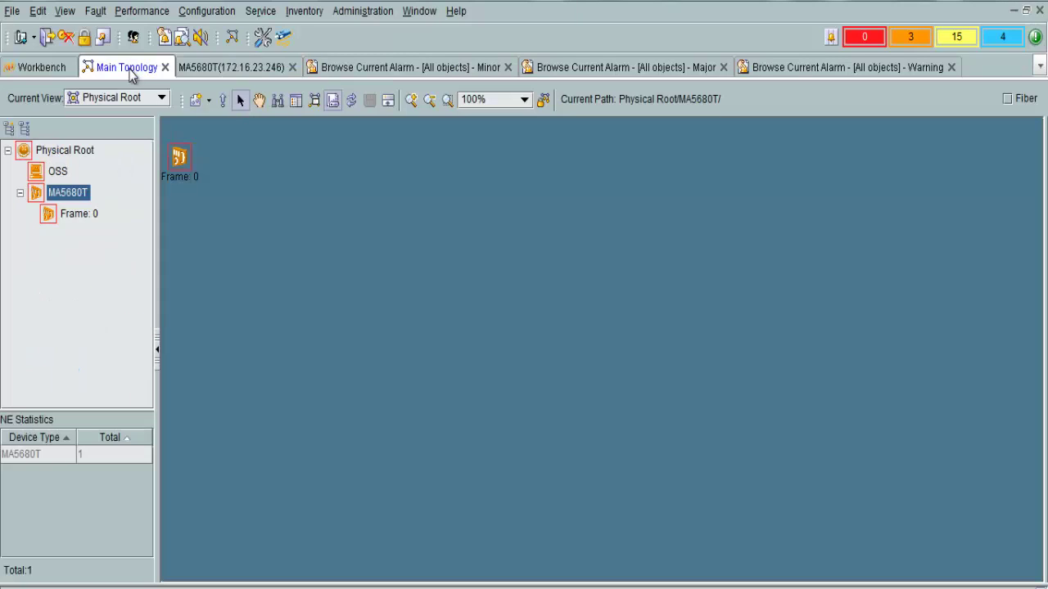
right_click(77, 201)
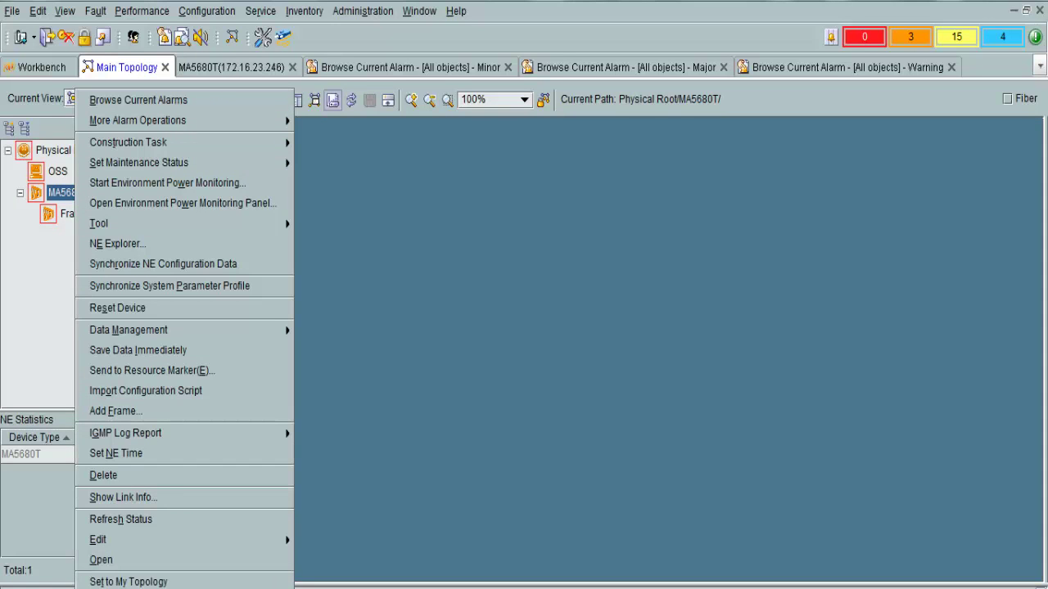
left_click(129, 582)
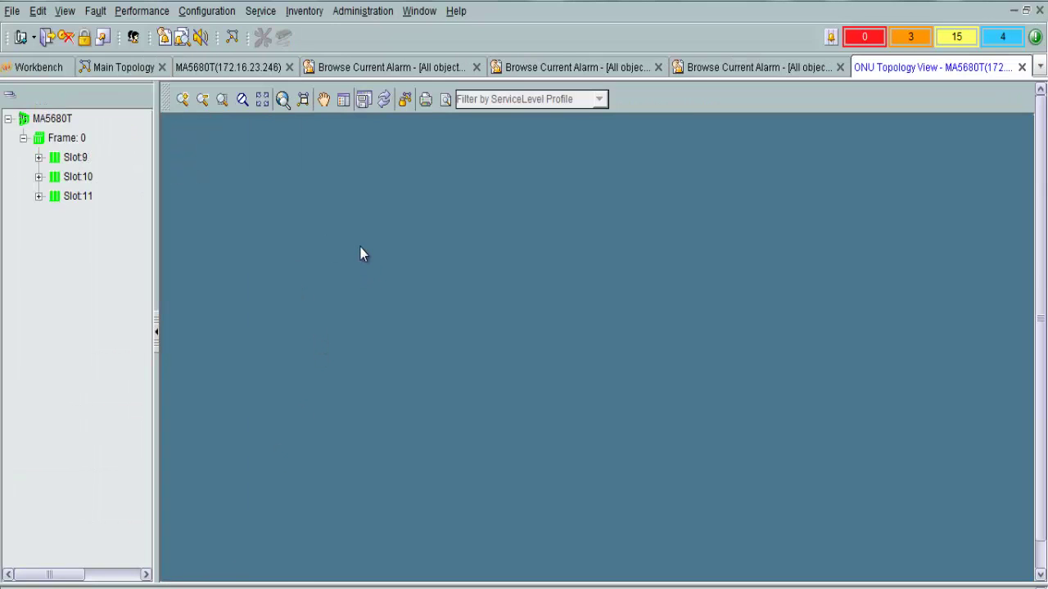
left_click(40, 157)
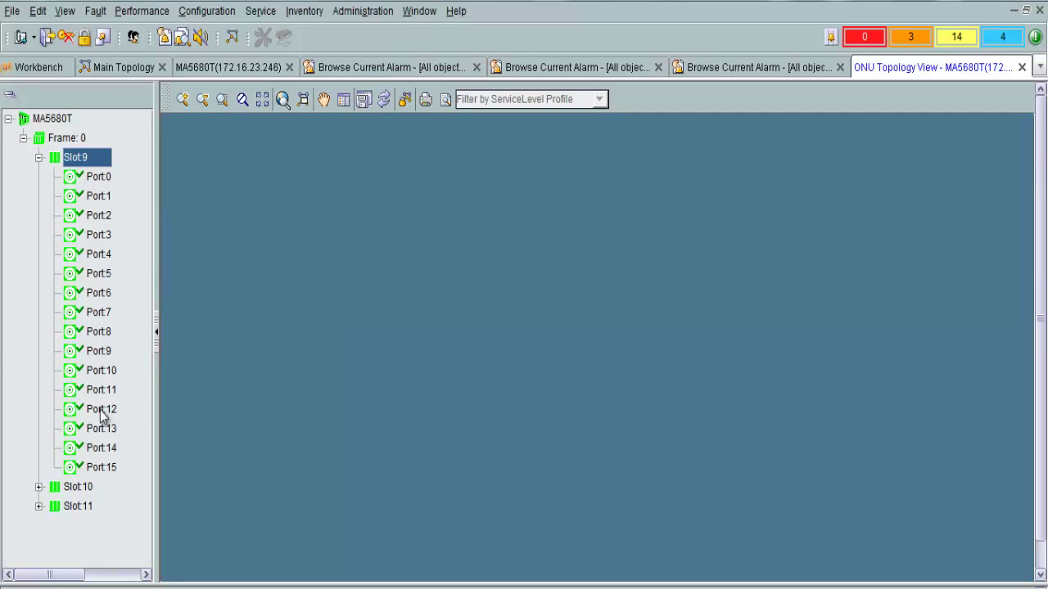
left_click(101, 411)
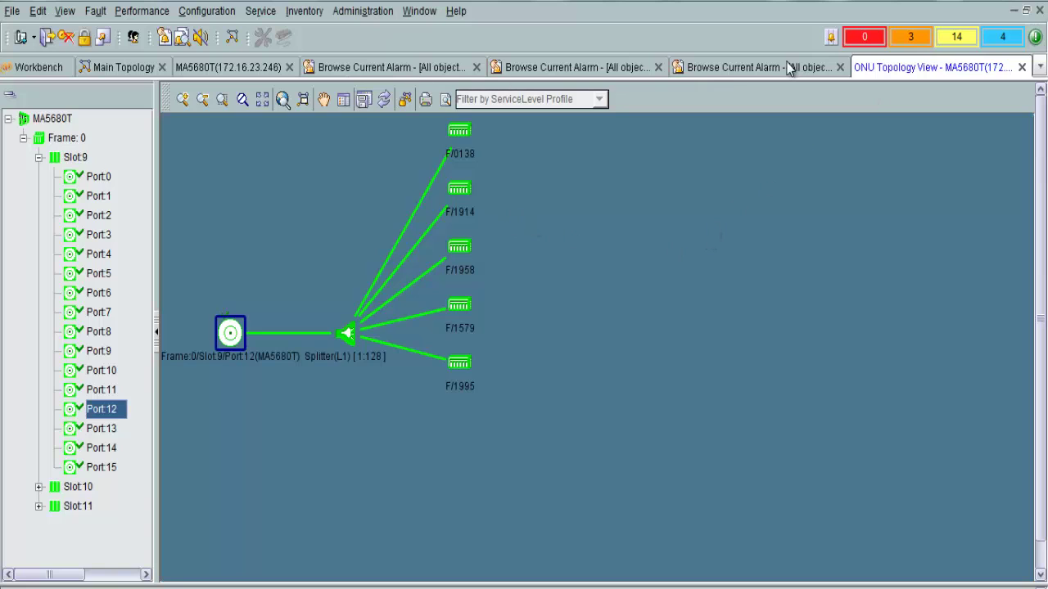
Go back to the current minor alarms and view the details of the dying-gasp alarm for Slot 9, Port 12, ONU ID 0.
left_click(551, 68)
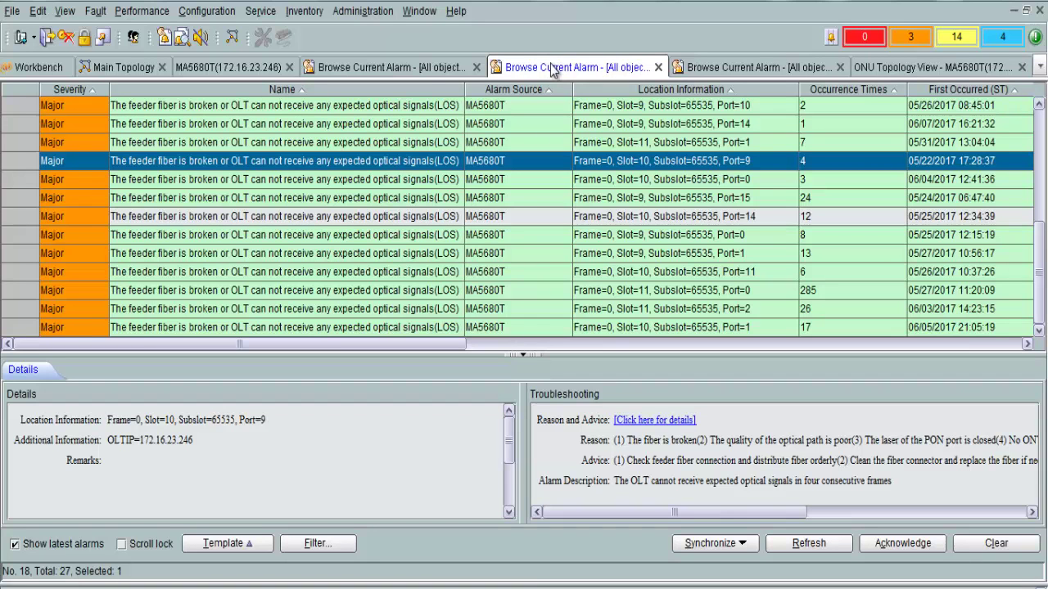
left_click(421, 69)
left_click(479, 308)
left_click(334, 330)
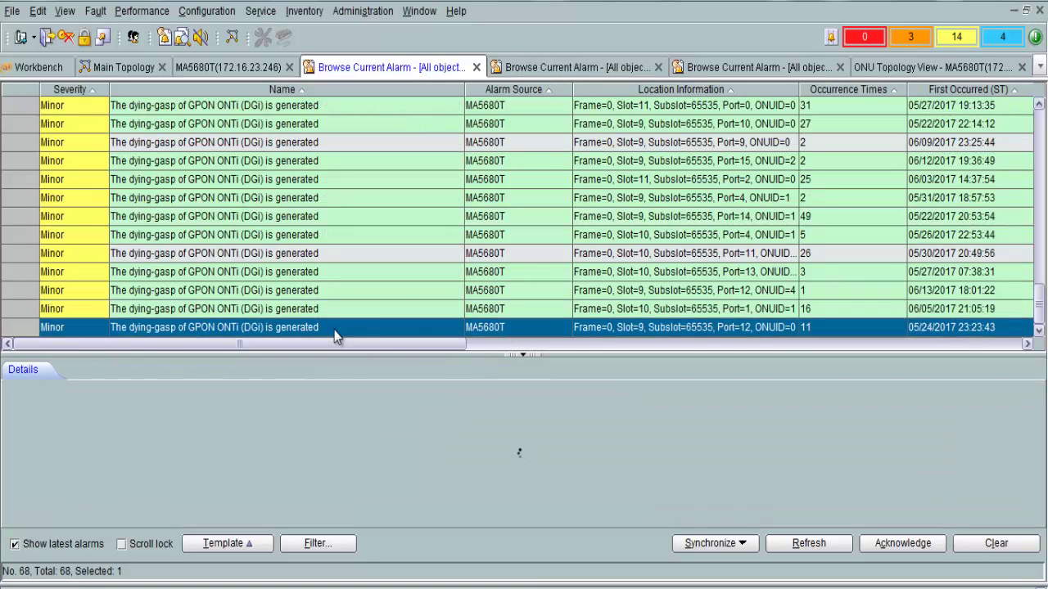
left_click(386, 330)
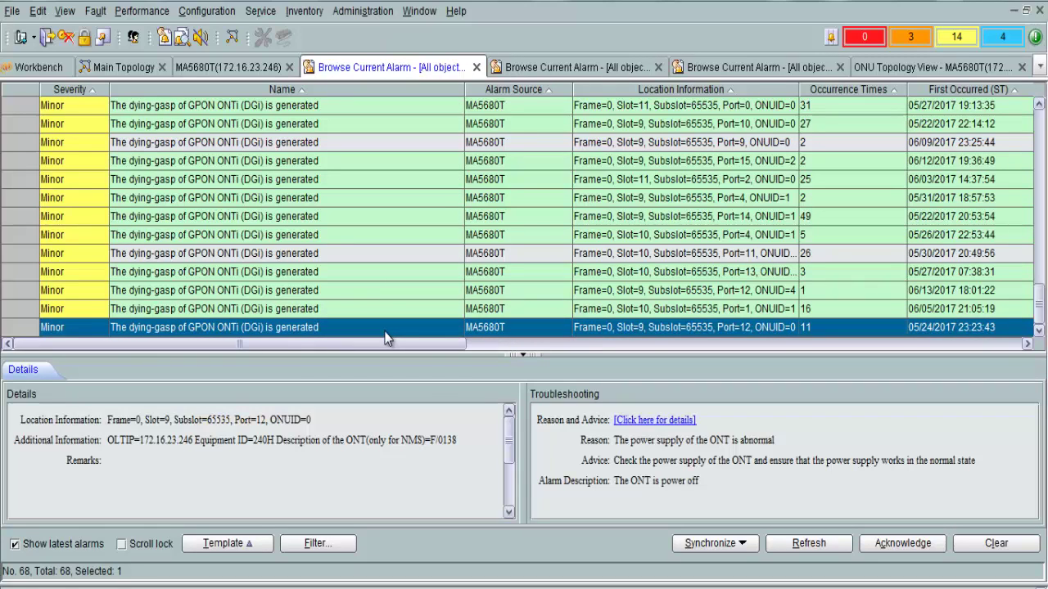